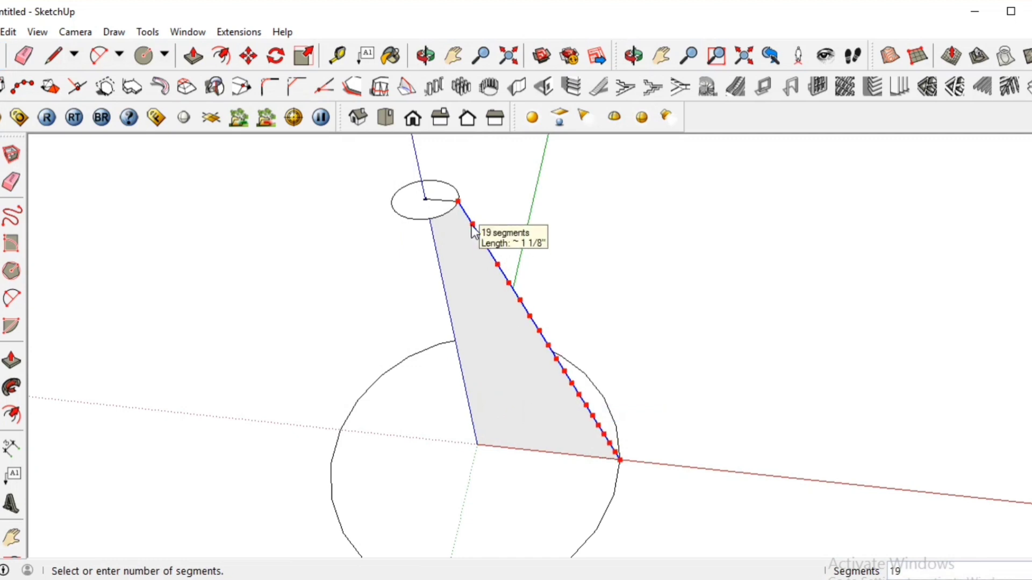
Use Follow Me to sweep the triangular profile face around the large base circle and form a truncated cone
{"action": "left_click", "coordinate": [352, 546]}
{"action": "left_click", "coordinate": [10, 386]}
{"action": "left_click", "coordinate": [515, 363]}
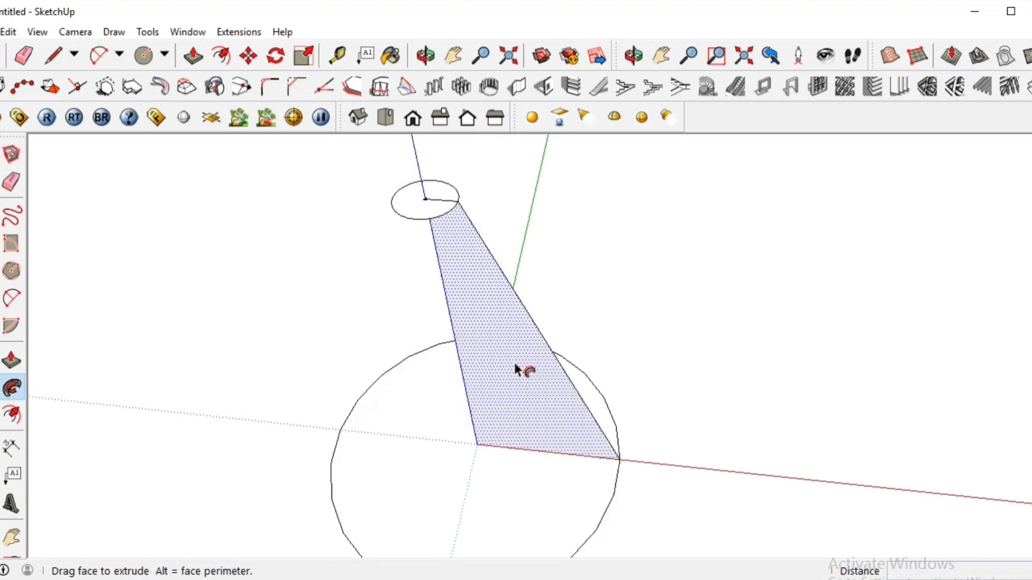
Select the whole cone and flip it vertically along the blue direction so its narrow end points down
{"action": "middle_click_drag", "start_coordinate": [596, 532], "coordinate": [726, 456]}
{"action": "scroll", "coordinate": [556, 361], "scroll_direction": "down", "scroll_amount": 4}
{"action": "triple_click", "coordinate": [556, 362]}
{"action": "right_click", "coordinate": [556, 362]}
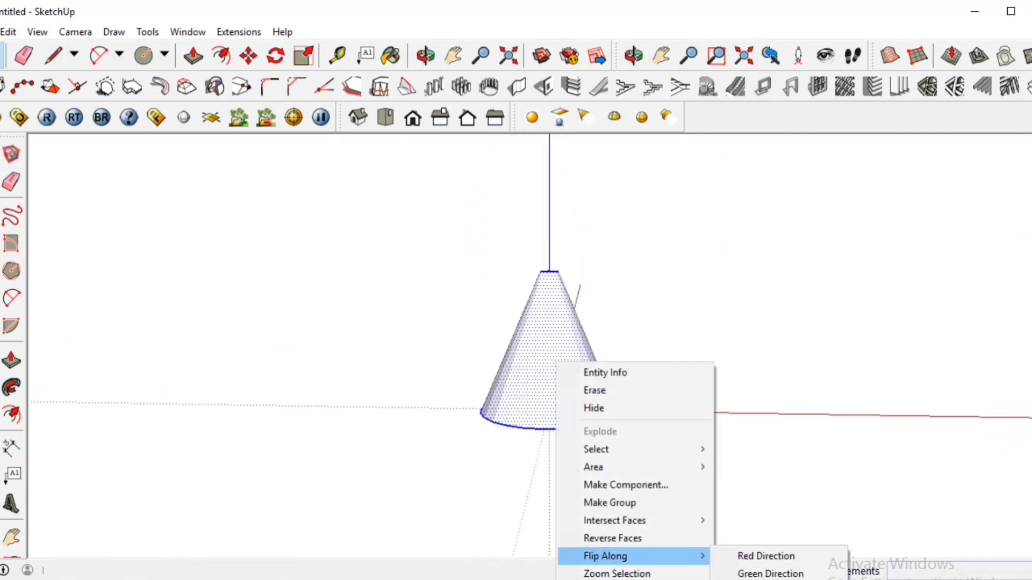
{"action": "left_click", "coordinate": [767, 579]}
Make the inverted cone a group
{"action": "scroll", "coordinate": [559, 376], "scroll_direction": "up", "scroll_amount": 3}
{"action": "middle_click_drag", "start_coordinate": [537, 317], "coordinate": [502, 323]}
{"action": "scroll", "coordinate": [502, 323], "scroll_direction": "up", "scroll_amount": 6}
{"action": "scroll", "coordinate": [491, 401], "scroll_direction": "down", "scroll_amount": 5}
{"action": "middle_click_drag", "start_coordinate": [491, 280], "coordinate": [451, 403], "text": "shift"}
{"action": "right_click", "coordinate": [476, 273]}
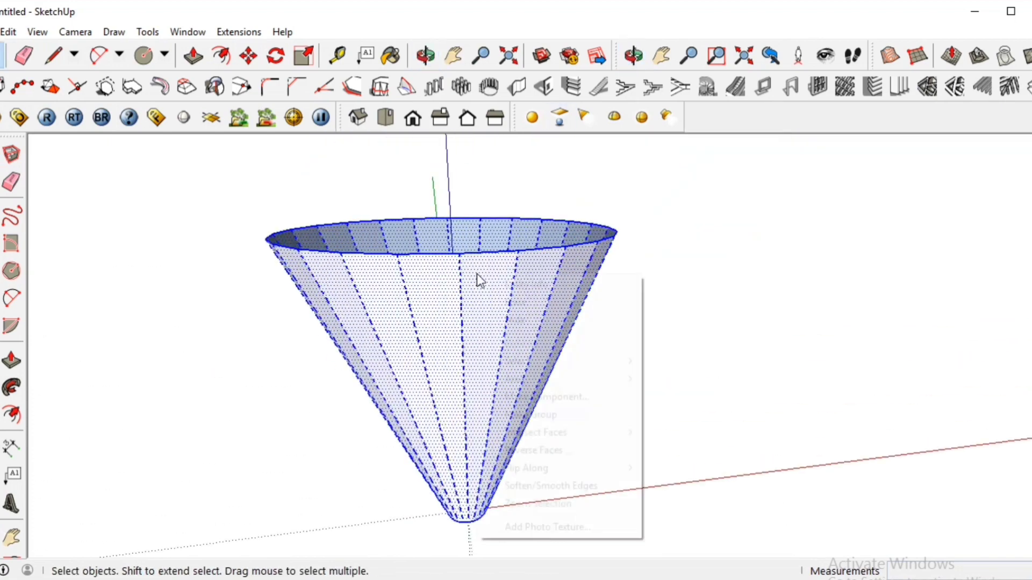
{"action": "left_click", "coordinate": [531, 414]}
Draw connected line segments from the cone's rim across neighbouring facets, each ending lower on the next facet edge to start a spiral
{"action": "key", "text": "l"}
{"action": "middle_click_drag", "start_coordinate": [498, 315], "coordinate": [591, 268]}
{"action": "scroll", "coordinate": [591, 269], "scroll_direction": "up", "scroll_amount": 3}
{"action": "left_click", "coordinate": [659, 270]}
{"action": "left_click", "coordinate": [575, 315]}
{"action": "middle_click_drag", "start_coordinate": [575, 316], "coordinate": [597, 317]}
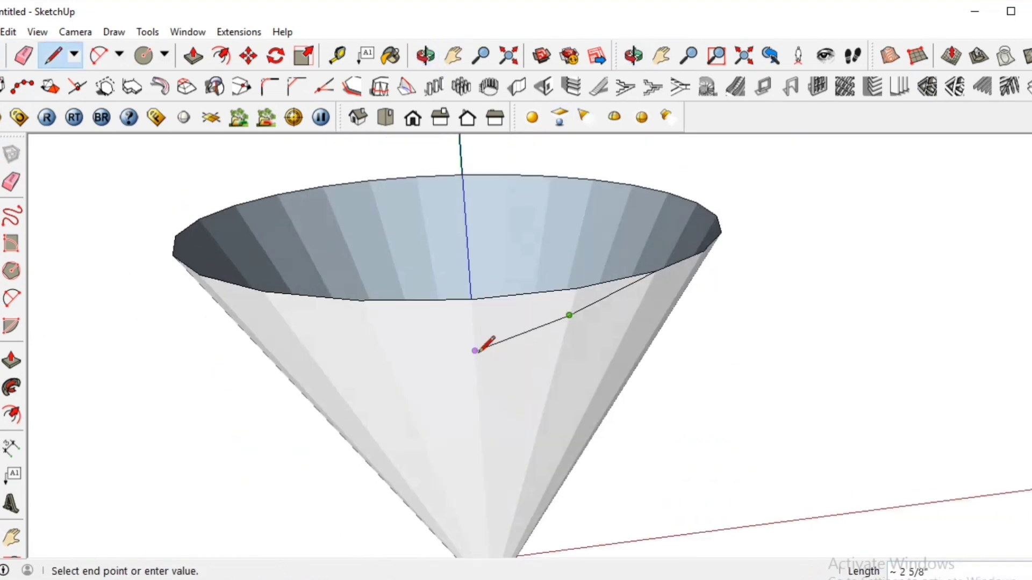
{"action": "left_click", "coordinate": [475, 350]}
{"action": "middle_click_drag", "start_coordinate": [474, 350], "coordinate": [606, 338]}
{"action": "left_click", "coordinate": [392, 417]}
{"action": "middle_click_drag", "start_coordinate": [392, 417], "coordinate": [438, 408]}
{"action": "left_click", "coordinate": [313, 472]}
{"action": "left_click", "coordinate": [316, 474]}
{"action": "key", "text": "space"}
{"action": "left_click", "coordinate": [317, 363]}
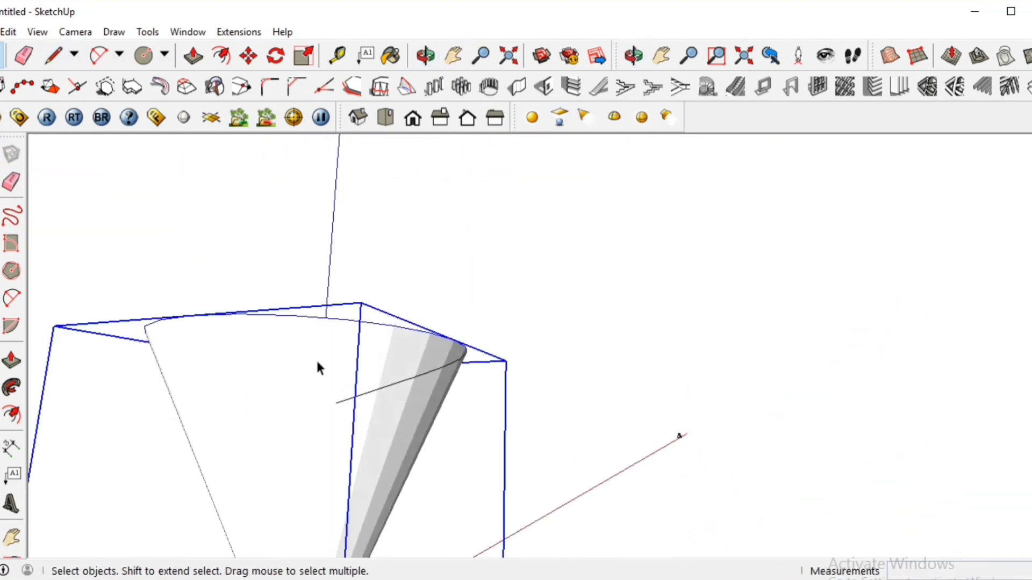
Resume the spiral at its last endpoint and continue it around the cone toward the tip, snapping to a lower endpoint on each facet edge
{"action": "key", "text": "l"}
{"action": "left_click", "coordinate": [336, 403]}
{"action": "scroll", "coordinate": [336, 403], "scroll_direction": "up", "scroll_amount": 4}
{"action": "middle_click_drag", "start_coordinate": [337, 403], "coordinate": [409, 386]}
{"action": "scroll", "coordinate": [473, 282], "scroll_direction": "up", "scroll_amount": 2}
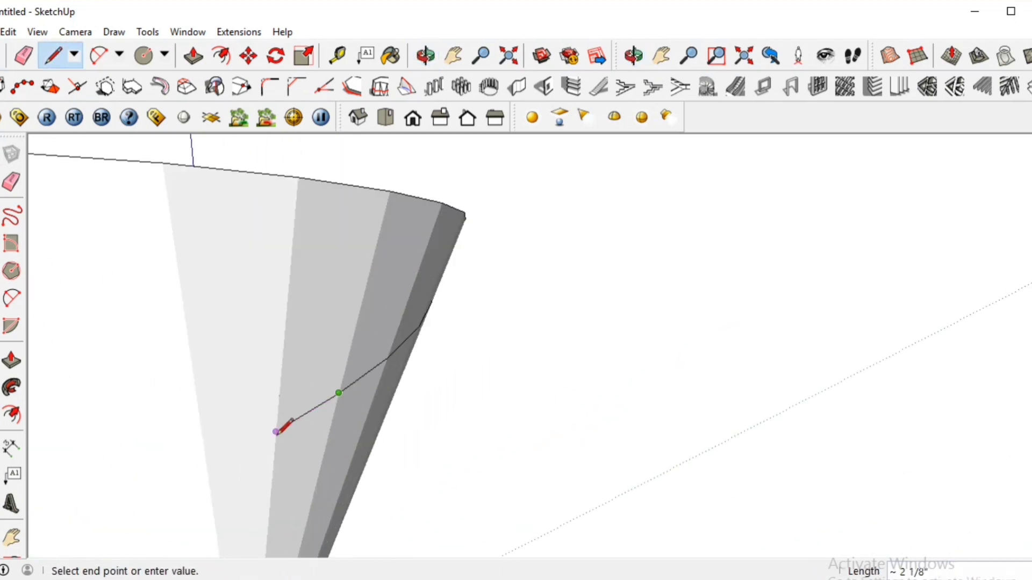
{"action": "scroll", "coordinate": [277, 431], "scroll_direction": "down", "scroll_amount": 8}
{"action": "scroll", "coordinate": [486, 363], "scroll_direction": "up", "scroll_amount": 8}
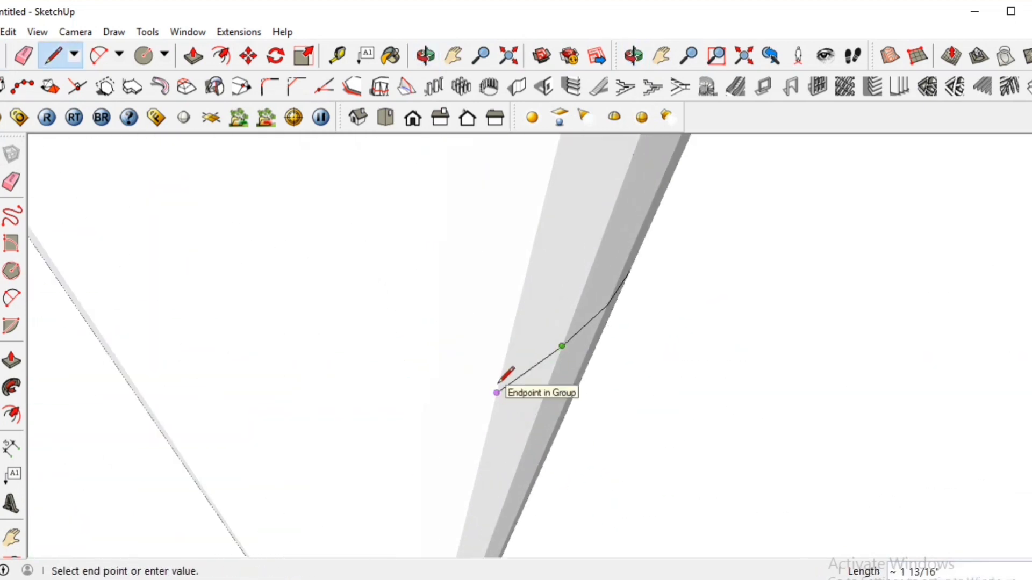
{"action": "left_click", "coordinate": [497, 384]}
{"action": "mouse_move", "coordinate": [498, 384]}
{"action": "middle_mouse_down"}
{"action": "mouse_move", "coordinate": [511, 437]}
{"action": "mouse_move", "coordinate": [350, 365]}
{"action": "middle_mouse_up"}
{"action": "left_click", "coordinate": [409, 322]}
{"action": "left_click", "coordinate": [409, 323]}
{"action": "mouse_move", "coordinate": [409, 322]}
{"action": "middle_mouse_down"}
{"action": "mouse_move", "coordinate": [613, 340]}
{"action": "mouse_move", "coordinate": [694, 407]}
{"action": "middle_mouse_up"}
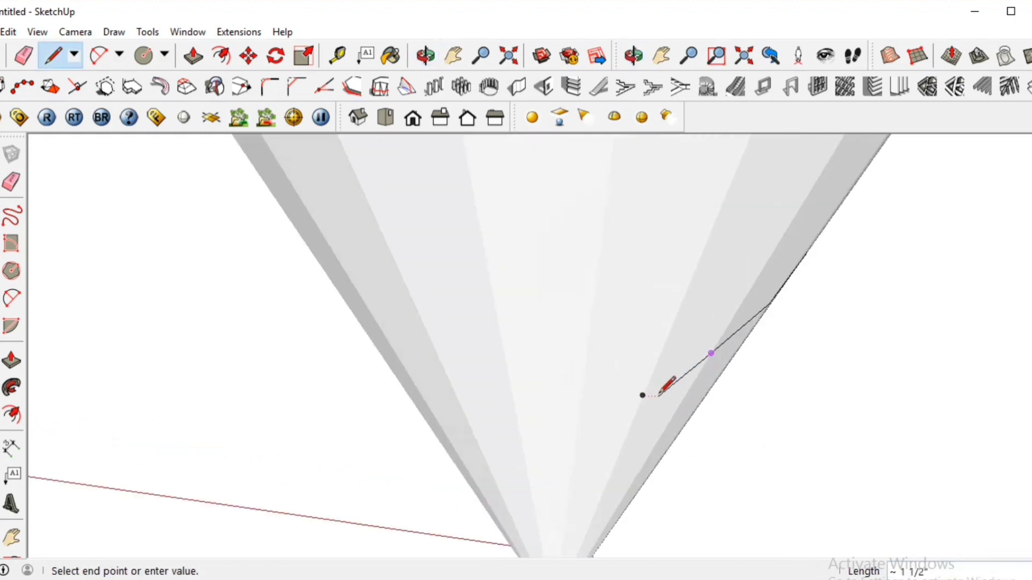
{"action": "scroll", "coordinate": [650, 376], "scroll_direction": "up", "scroll_amount": 5}
{"action": "mouse_move", "coordinate": [633, 355]}
{"action": "middle_mouse_down"}
{"action": "mouse_move", "coordinate": [493, 361]}
{"action": "mouse_move", "coordinate": [688, 408]}
{"action": "middle_mouse_up"}
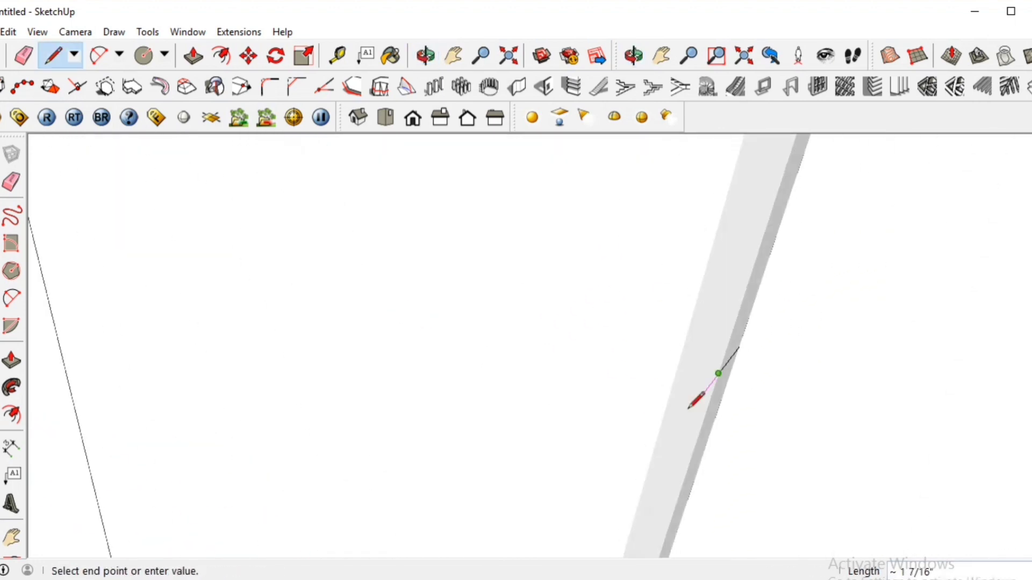
{"action": "mouse_move", "coordinate": [680, 366]}
{"action": "middle_mouse_down"}
{"action": "mouse_move", "coordinate": [726, 410]}
{"action": "mouse_move", "coordinate": [684, 352]}
{"action": "mouse_move", "coordinate": [568, 367]}
{"action": "mouse_move", "coordinate": [650, 242]}
{"action": "middle_mouse_up"}
{"action": "left_click", "coordinate": [598, 263]}
{"action": "left_click", "coordinate": [541, 267]}
{"action": "left_click", "coordinate": [471, 296]}
{"action": "mouse_move", "coordinate": [471, 296]}
{"action": "middle_mouse_down"}
{"action": "mouse_move", "coordinate": [395, 543]}
{"action": "mouse_move", "coordinate": [472, 389]}
{"action": "mouse_move", "coordinate": [591, 302]}
{"action": "mouse_move", "coordinate": [569, 365]}
{"action": "middle_mouse_up"}
{"action": "left_click", "coordinate": [427, 380]}
{"action": "middle_click_drag", "start_coordinate": [427, 380], "coordinate": [523, 358]}
{"action": "middle_click_drag", "start_coordinate": [463, 373], "coordinate": [392, 251]}
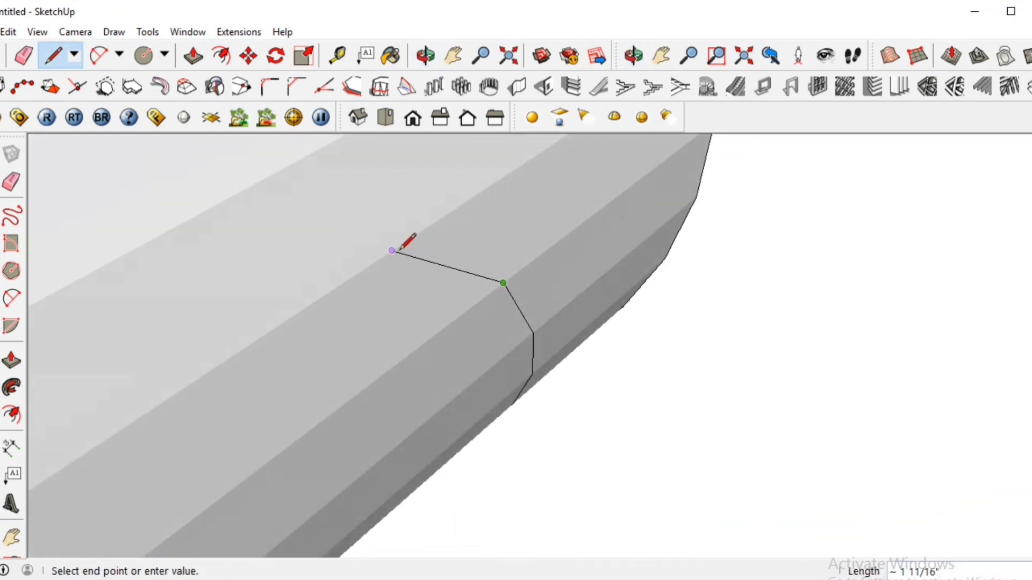
{"action": "mouse_move", "coordinate": [290, 164]}
{"action": "middle_mouse_down"}
{"action": "mouse_move", "coordinate": [409, 288]}
{"action": "mouse_move", "coordinate": [521, 315]}
{"action": "mouse_move", "coordinate": [515, 264]}
{"action": "middle_mouse_up"}
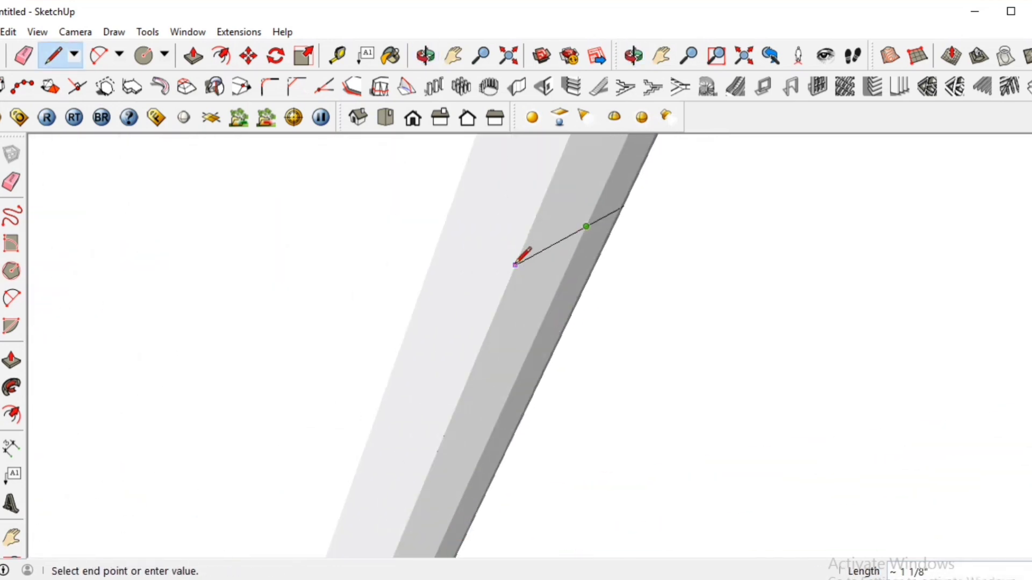
{"action": "mouse_move", "coordinate": [395, 361]}
{"action": "middle_mouse_down"}
{"action": "mouse_move", "coordinate": [498, 236]}
{"action": "mouse_move", "coordinate": [519, 281]}
{"action": "middle_mouse_up"}
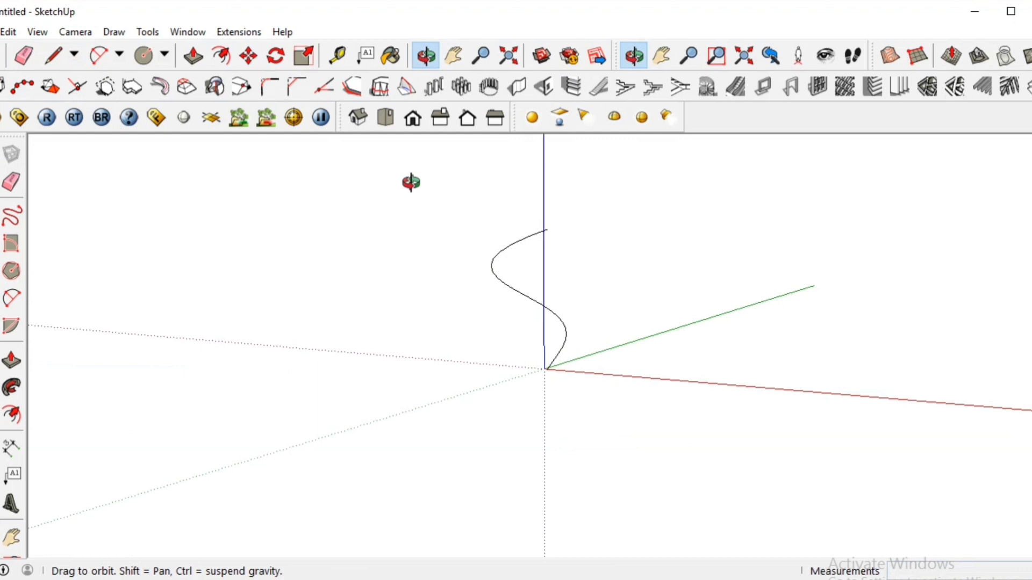
Draw a circle with a 0.5" radius centred on the lower end of the spiral line
{"action": "middle_click_drag", "start_coordinate": [410, 247], "coordinate": [450, 397]}
{"action": "key", "text": "c"}
{"action": "left_click", "coordinate": [450, 392]}
{"action": "type", "text": ".5"}
{"action": "key", "text": "Return"}
Sweep the small circle along the spiral line with Follow Me to create a curved pipe
{"action": "scroll", "coordinate": [484, 392], "scroll_direction": "up", "scroll_amount": 3}
{"action": "key", "text": "space"}
{"action": "left_click", "coordinate": [442, 396]}
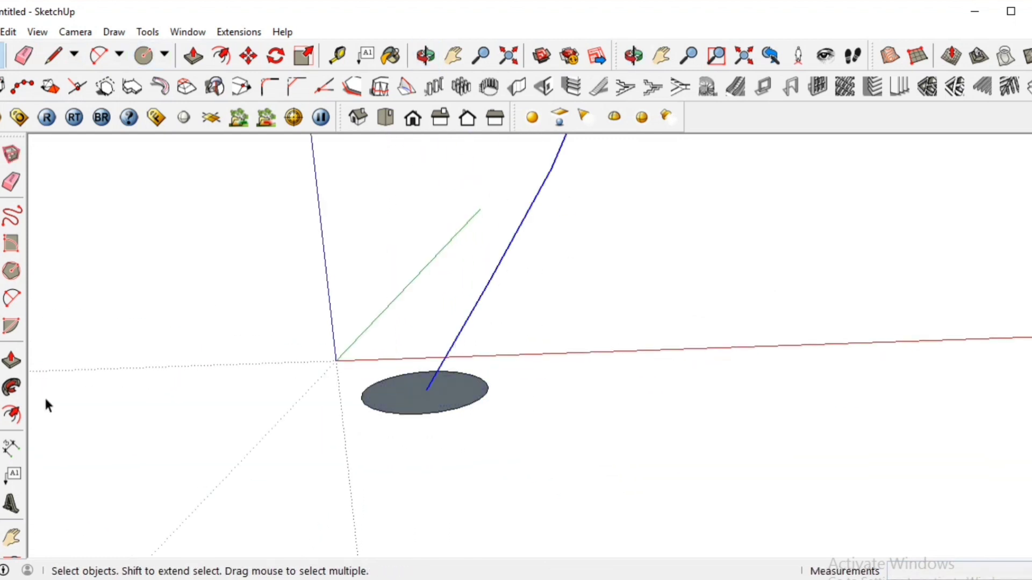
{"action": "left_click", "coordinate": [12, 387]}
{"action": "left_click", "coordinate": [439, 386]}
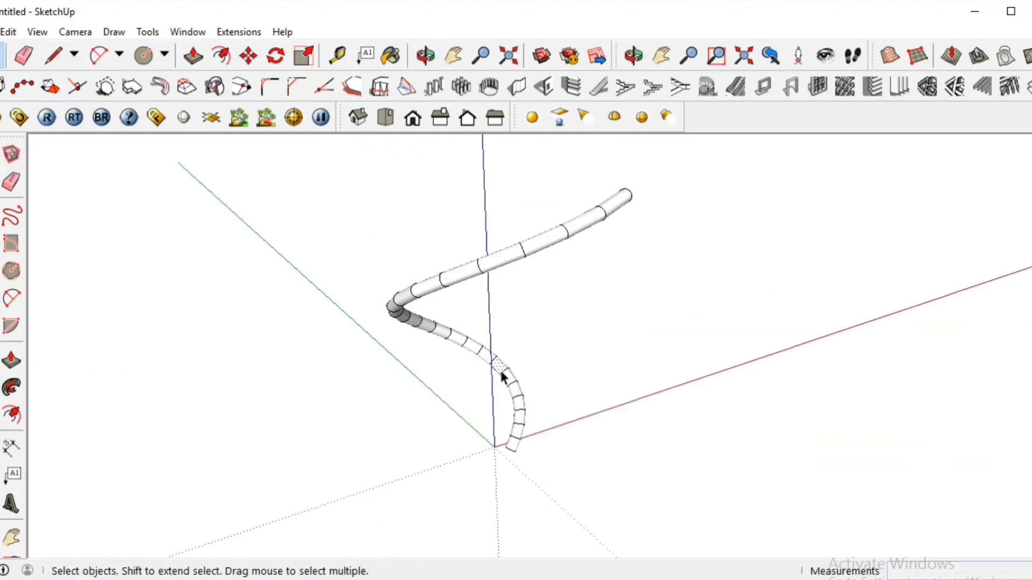
Select all the geometry of the spiral pipe and make it a group
{"action": "triple_click", "coordinate": [501, 370]}
{"action": "right_click", "coordinate": [501, 370]}
{"action": "left_click", "coordinate": [585, 248]}
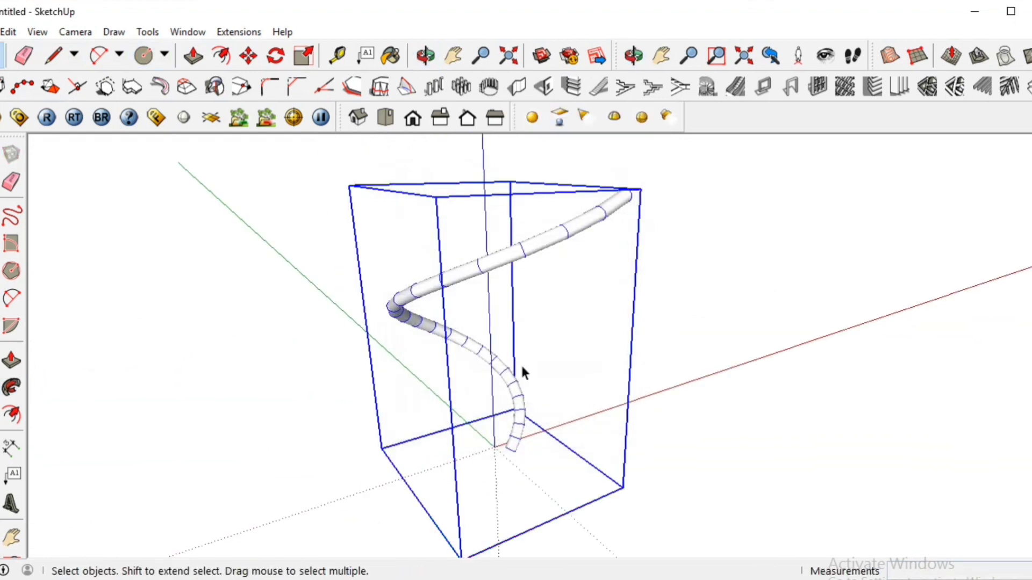
Rotate-copy the pipe group around the origin in top view at 120 degrees, creating two evenly spaced copies
{"action": "left_click", "coordinate": [385, 117]}
{"action": "key", "text": "q"}
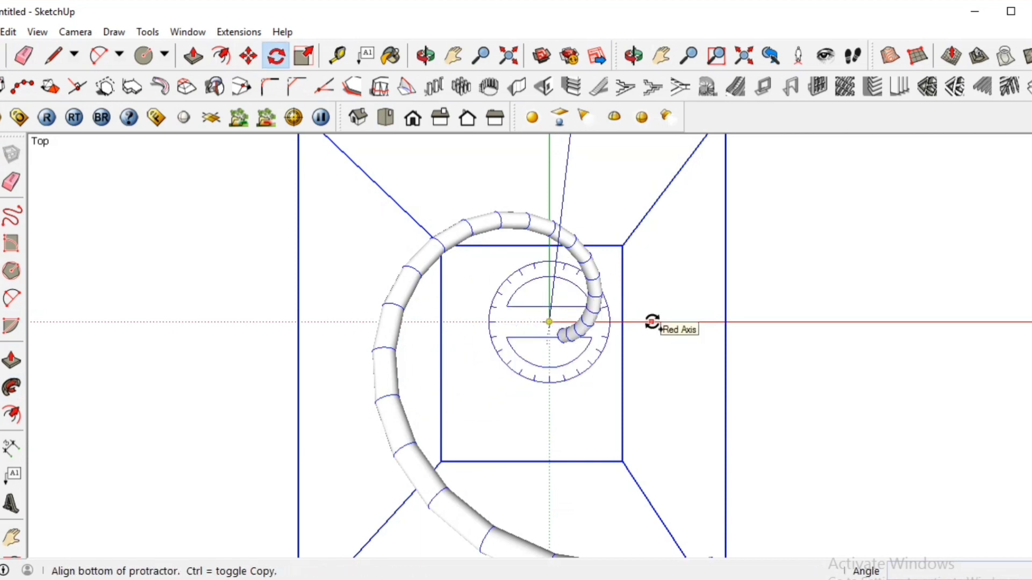
{"action": "left_click", "coordinate": [651, 322]}
{"action": "type", "text": "120"}
{"action": "key", "text": "Return"}
{"action": "type", "text": "*2"}
{"action": "key", "text": "Return"}
{"action": "key", "text": "space"}
Soften the edges of all three spiral pipes at 180 degrees, with smooth normals and soften coplanar enabled
{"action": "middle_click_drag", "start_coordinate": [524, 430], "coordinate": [685, 427]}
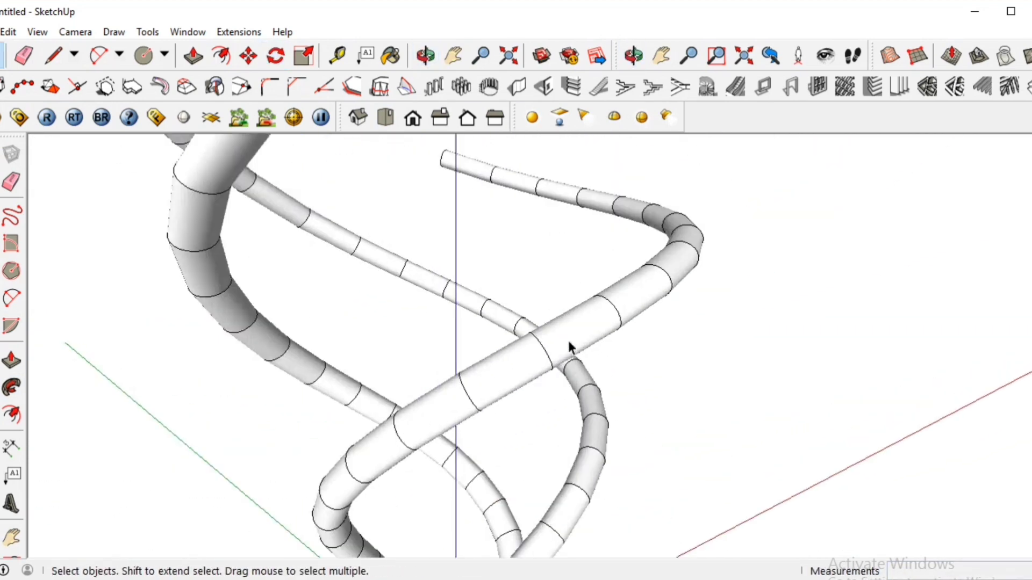
{"action": "key", "text": "ctrl+a"}
{"action": "right_click", "coordinate": [571, 347]}
{"action": "left_click", "coordinate": [634, 534]}
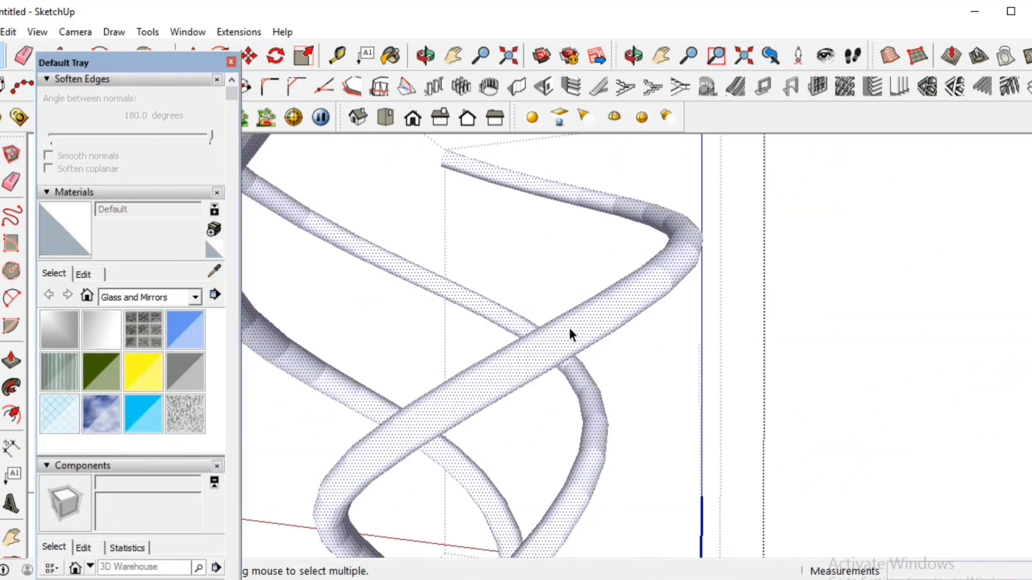
{"action": "left_click", "coordinate": [67, 156]}
{"action": "left_click", "coordinate": [67, 168]}
{"action": "scroll", "coordinate": [526, 242], "scroll_direction": "down", "scroll_amount": 3}
{"action": "left_click", "coordinate": [776, 472]}
{"action": "left_click", "coordinate": [776, 472]}
{"action": "middle_click_drag", "start_coordinate": [776, 472], "coordinate": [564, 430]}
{"action": "left_click", "coordinate": [231, 62]}
Draw a circle centred on the origin that encloses the lower ends of the three pipes
{"action": "middle_click_drag", "start_coordinate": [752, 377], "coordinate": [560, 494]}
{"action": "scroll", "coordinate": [481, 375], "scroll_direction": "up", "scroll_amount": 5}
{"action": "key", "text": "c"}
{"action": "left_click", "coordinate": [547, 339]}
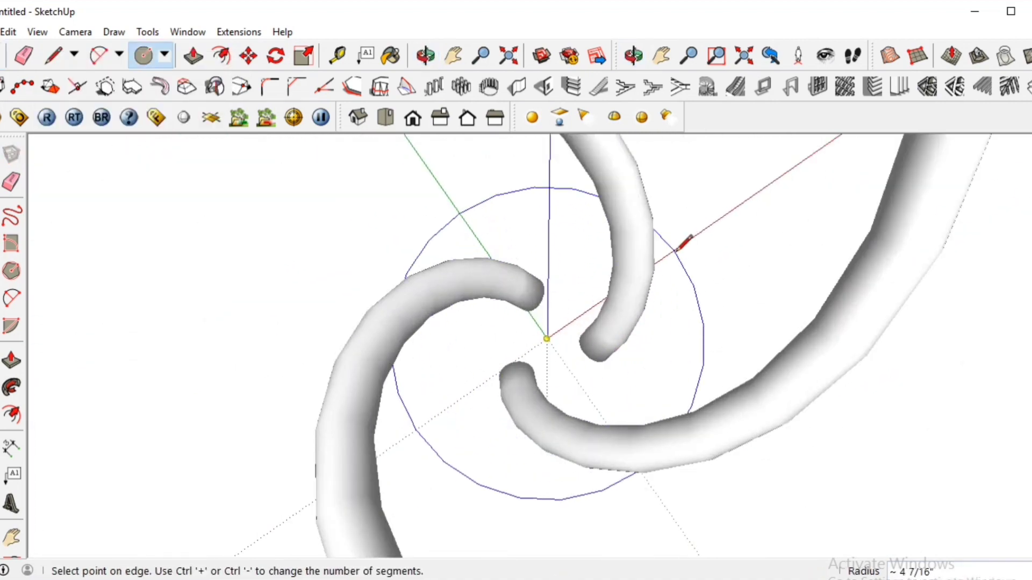
{"action": "left_click", "coordinate": [696, 234]}
Push/Pull the circle by about 1/2" to form a round base beneath the pipes
{"action": "middle_click_drag", "start_coordinate": [697, 234], "coordinate": [543, 316]}
{"action": "key", "text": "p"}
{"action": "scroll", "coordinate": [640, 301], "scroll_direction": "up", "scroll_amount": 5}
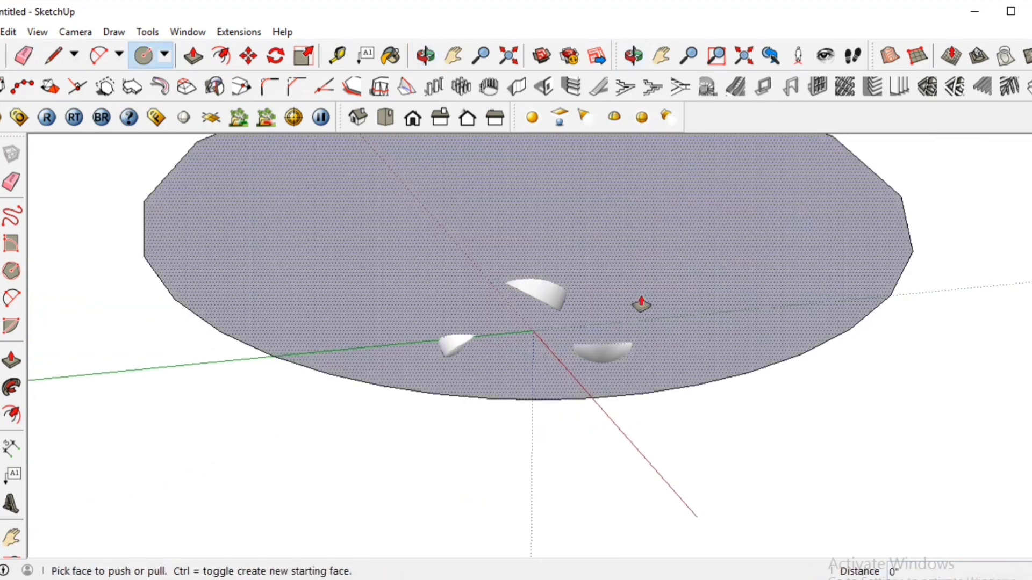
{"action": "left_click_drag", "start_coordinate": [680, 273], "coordinate": [636, 329]}
{"action": "scroll", "coordinate": [643, 285], "scroll_direction": "down", "scroll_amount": 8}
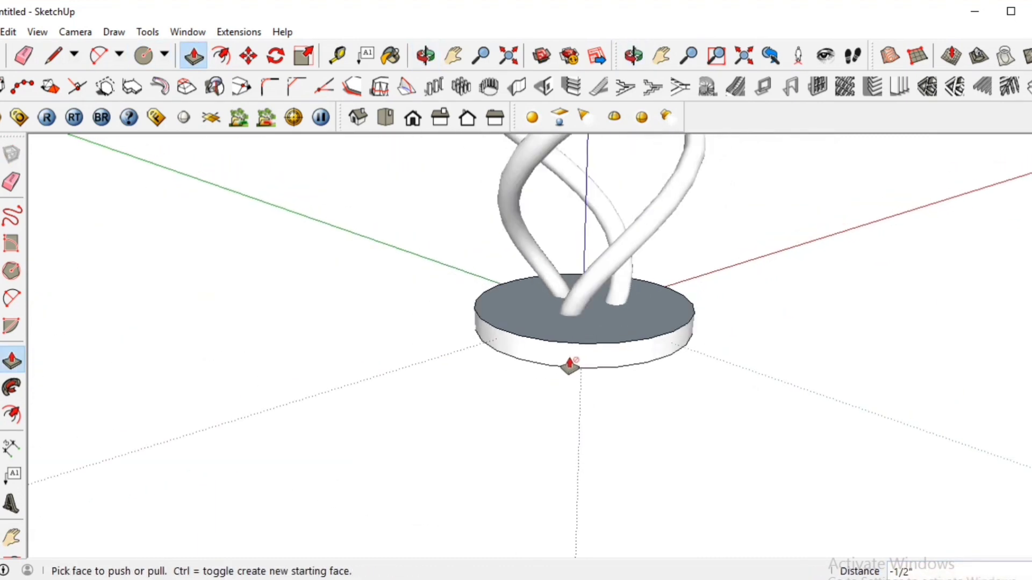
Offset the base circle outward by about 17 5/16" to outline the tabletop
{"action": "key", "text": "space"}
{"action": "left_click", "coordinate": [644, 458]}
{"action": "left_click", "coordinate": [950, 476]}
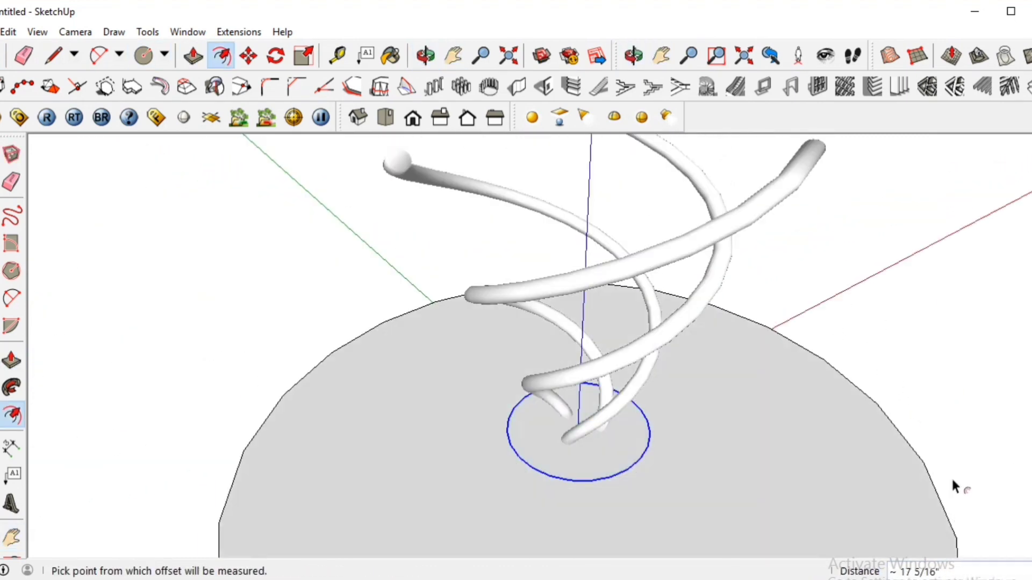
Copy the large offset ring straight up by about 19 5/16" to the upper ends of the pipes
{"action": "middle_click_drag", "start_coordinate": [765, 431], "coordinate": [758, 362]}
{"action": "key", "text": "m"}
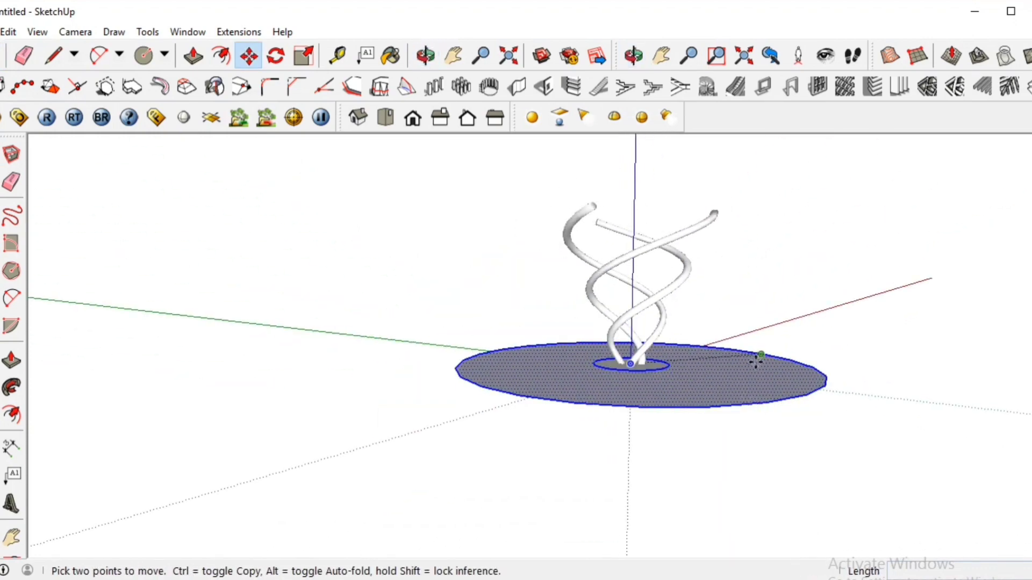
{"action": "key", "text": "ctrl"}
{"action": "left_click", "coordinate": [760, 409]}
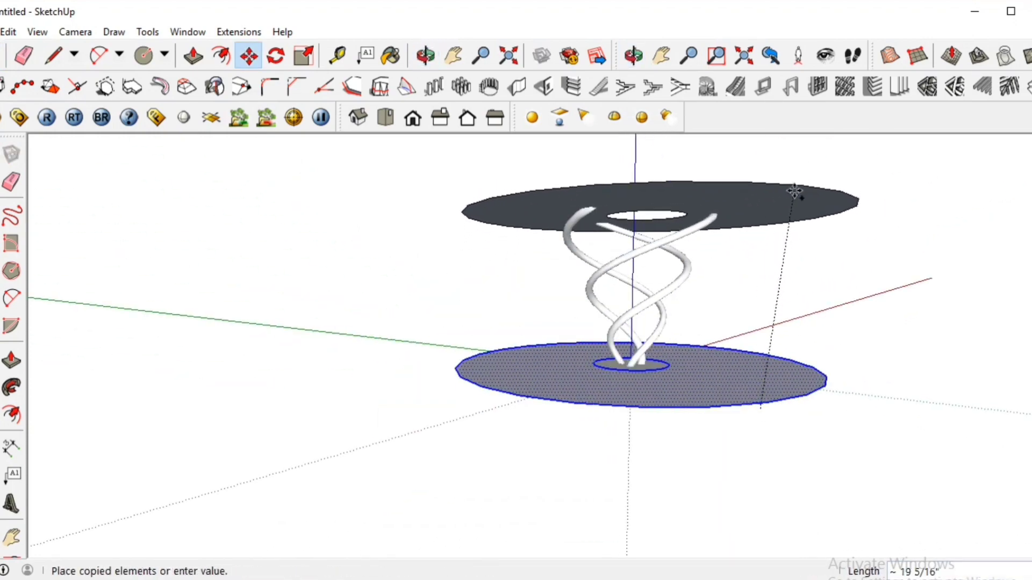
{"action": "left_click", "coordinate": [794, 190]}
Fill the central hole of the upper ring and delete its inner circle edge to leave one solid tabletop face
{"action": "scroll", "coordinate": [683, 242], "scroll_direction": "up", "scroll_amount": 8}
{"action": "key", "text": "l"}
{"action": "left_click", "coordinate": [678, 244]}
{"action": "key", "text": "space"}
{"action": "left_click", "coordinate": [678, 285]}
{"action": "key", "text": "Delete"}
{"action": "scroll", "coordinate": [628, 364], "scroll_direction": "down", "scroll_amount": 3}
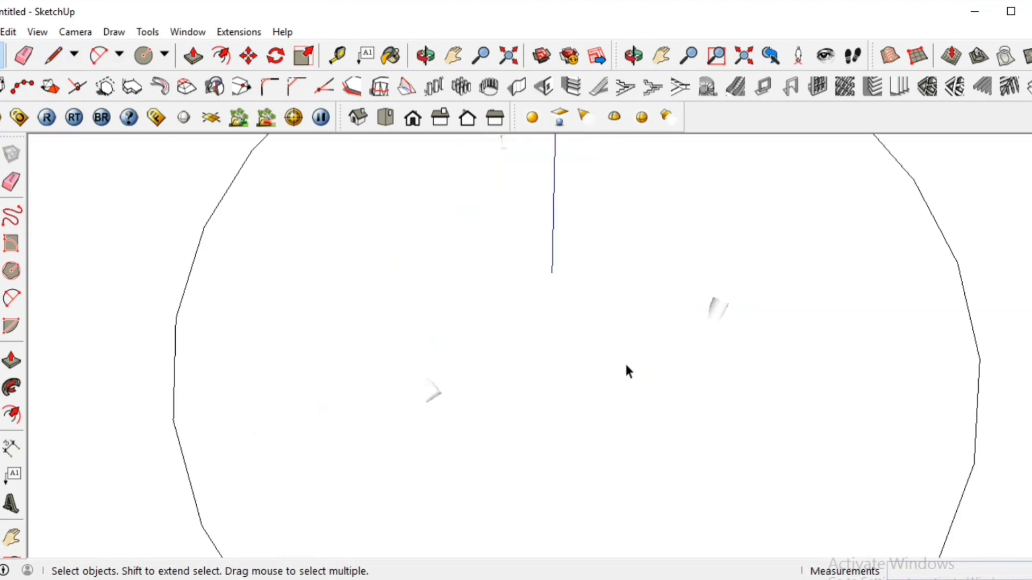
Push/Pull the upper circular face by 1.5" to give the tabletop its thickness
{"action": "scroll", "coordinate": [626, 366], "scroll_direction": "down", "scroll_amount": 3}
{"action": "middle_click_drag", "start_coordinate": [626, 365], "coordinate": [766, 339]}
{"action": "key", "text": "p"}
{"action": "left_click_drag", "start_coordinate": [765, 339], "coordinate": [767, 317]}
{"action": "type", "text": "1.5"}
{"action": "key", "text": "Return"}
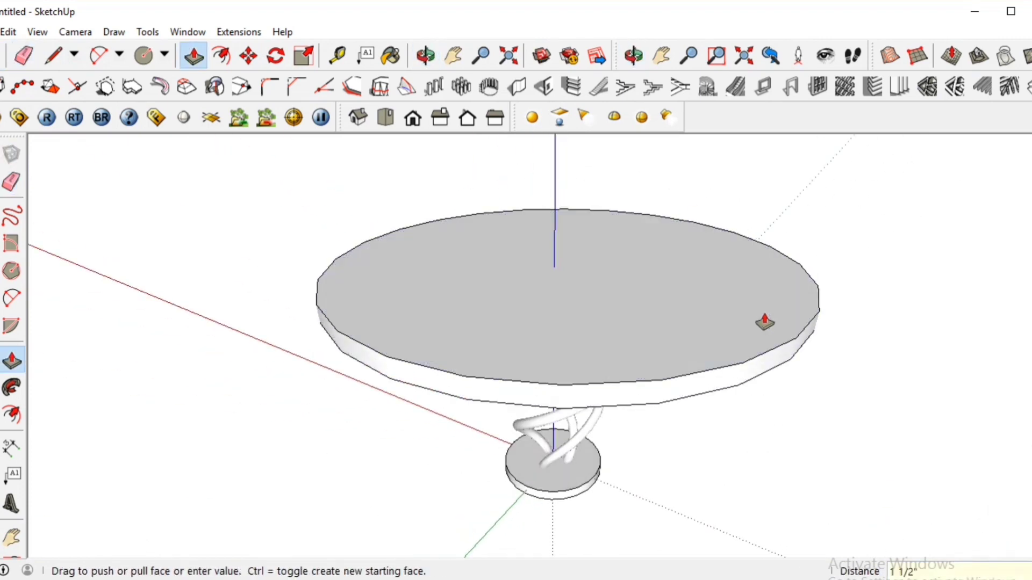
Paint the tabletop with the grey material Color M03
{"action": "middle_click_drag", "start_coordinate": [765, 321], "coordinate": [414, 200]}
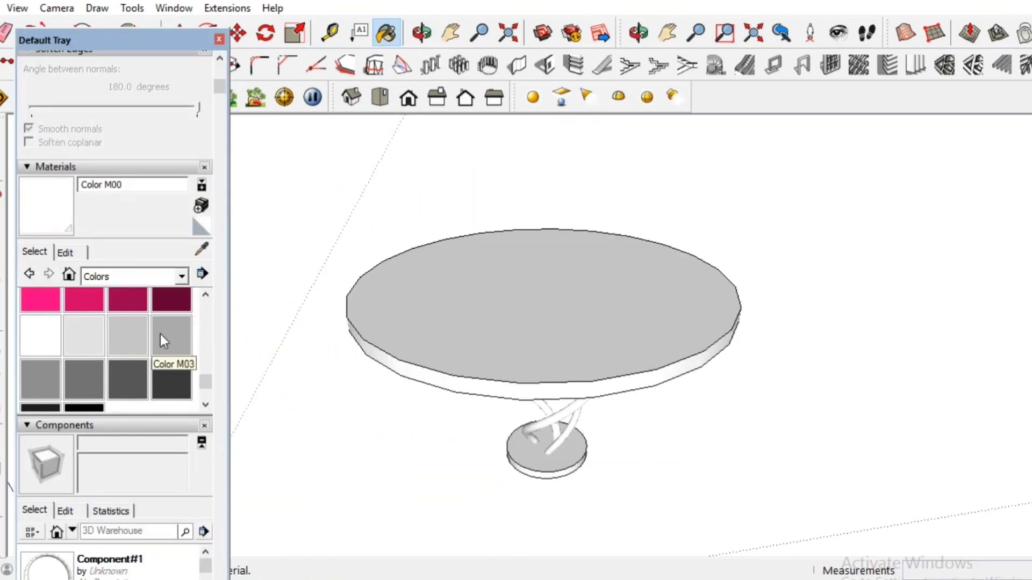
{"action": "left_click", "coordinate": [161, 337]}
{"action": "left_click", "coordinate": [535, 379]}
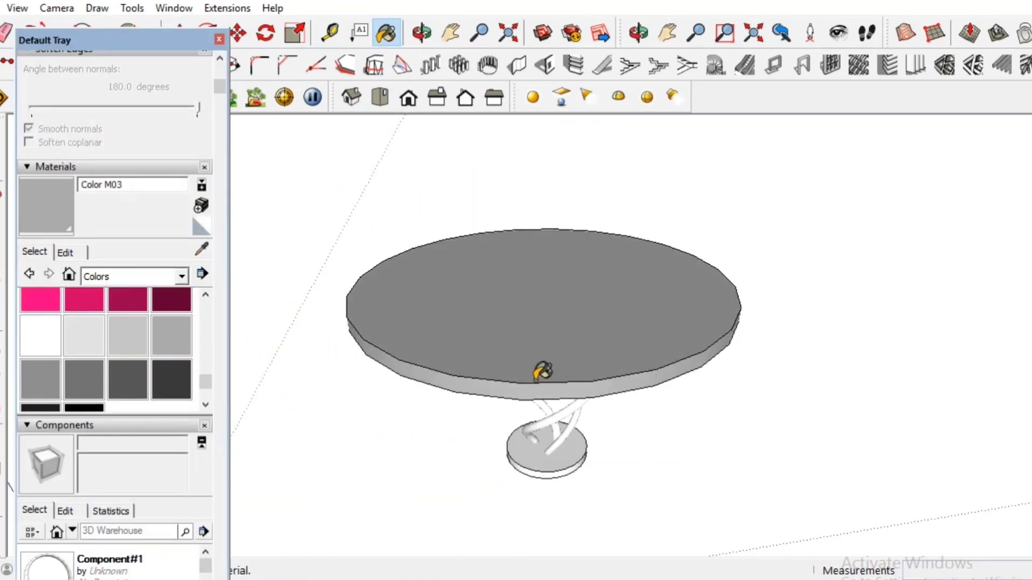
Edit the tabletop material to use the orange-and-black wood-grain image from the desktop folder as its texture
{"action": "left_click", "coordinate": [66, 253]}
{"action": "left_click", "coordinate": [172, 417]}
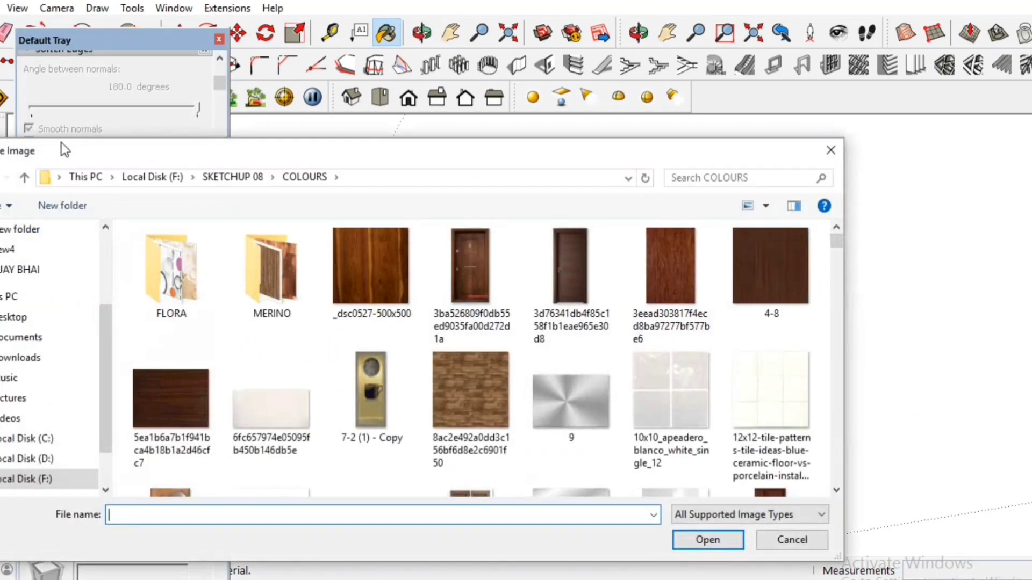
{"action": "left_click", "coordinate": [21, 317]}
{"action": "double_click", "coordinate": [787, 358]}
Set the wood-grain texture's width to 30" so the pattern is scaled across the tabletop
{"action": "scroll", "coordinate": [633, 416], "scroll_direction": "up", "scroll_amount": 6}
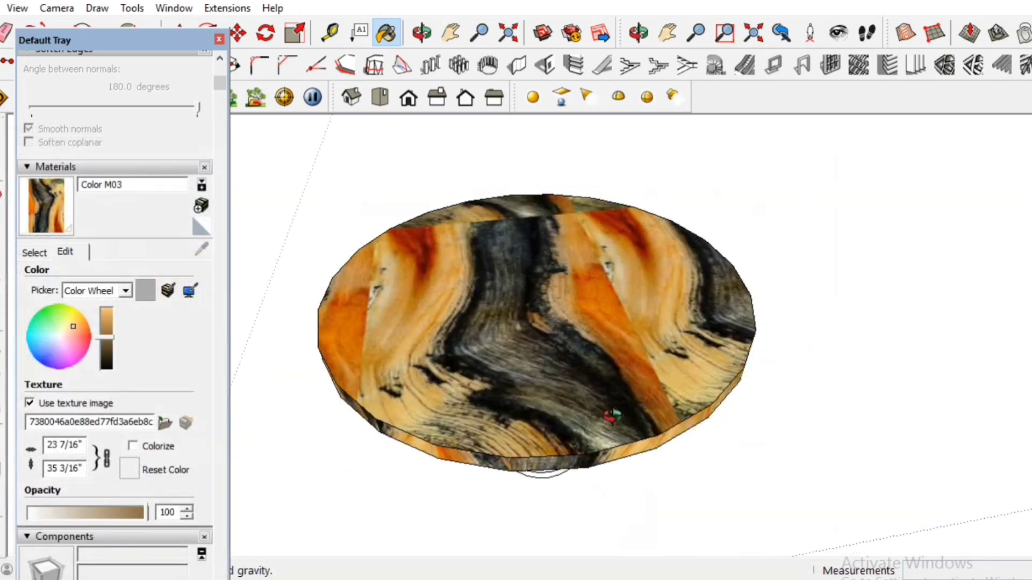
{"action": "key", "text": "BackSpace"}
{"action": "key", "text": "BackSpace"}
{"action": "key", "text": "BackSpace"}
{"action": "key", "text": "BackSpace"}
{"action": "key", "text": "BackSpace"}
{"action": "key", "text": "BackSpace"}
{"action": "key", "text": "BackSpace"}
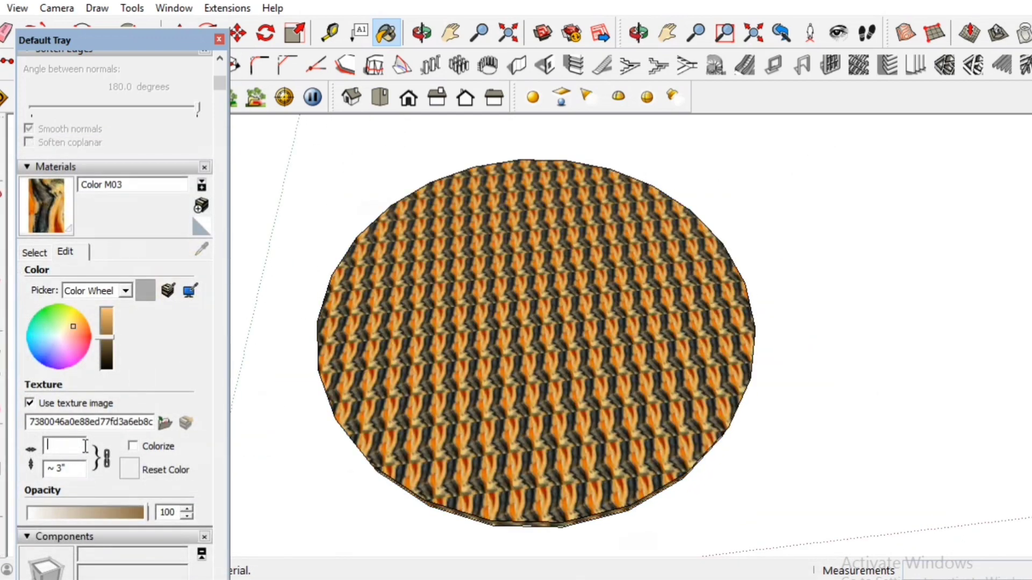
{"action": "type", "text": "50"}
{"action": "key", "text": "BackSpace"}
{"action": "key", "text": "BackSpace"}
{"action": "type", "text": "30"}
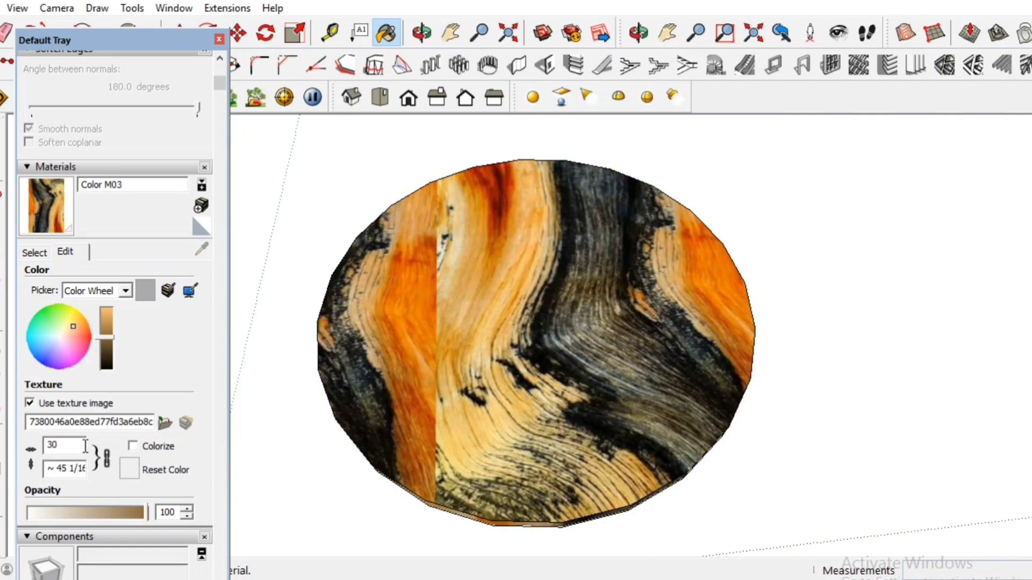
{"action": "left_click", "coordinate": [493, 383]}
{"action": "left_click", "coordinate": [548, 321]}
Try to group the textured tabletop and view it from the top
{"action": "scroll", "coordinate": [559, 317], "scroll_direction": "down", "scroll_amount": 3}
{"action": "key", "text": "space"}
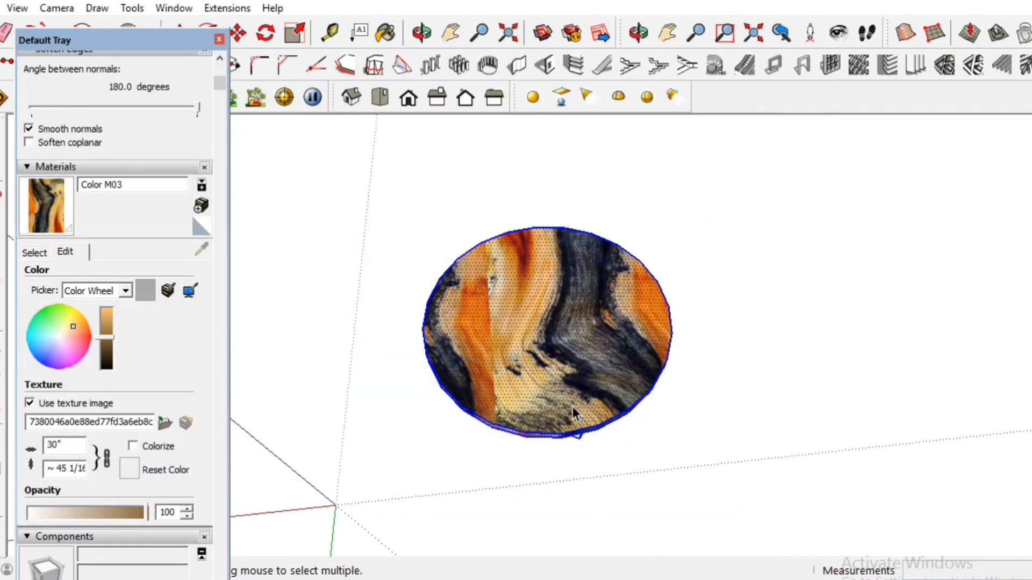
{"action": "right_click", "coordinate": [561, 384]}
{"action": "left_click", "coordinate": [582, 155]}
{"action": "scroll", "coordinate": [556, 339], "scroll_direction": "up", "scroll_amount": 2}
{"action": "left_click", "coordinate": [380, 97]}
{"action": "scroll", "coordinate": [561, 429], "scroll_direction": "down", "scroll_amount": 2}
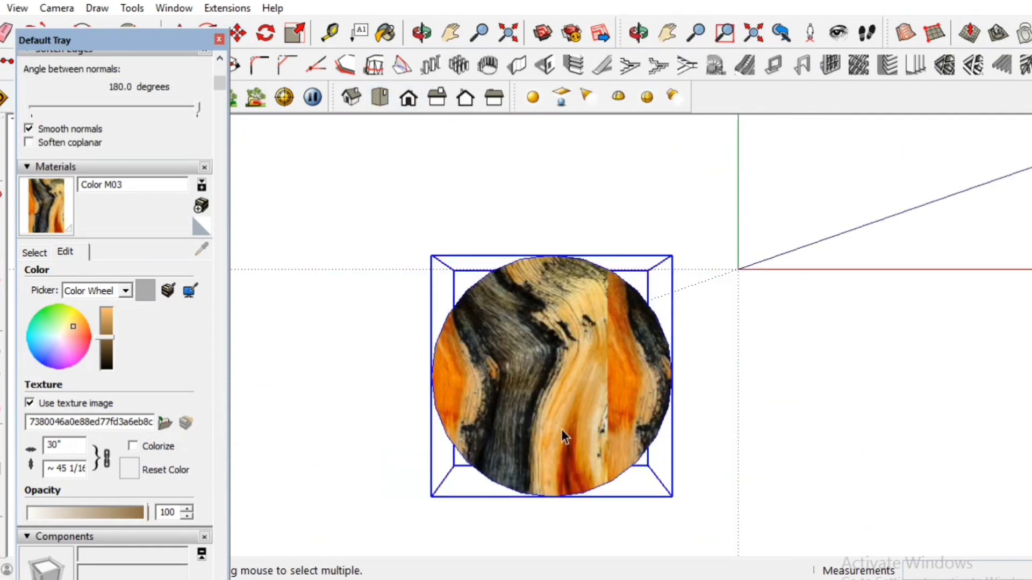
{"action": "key", "text": "ctrl+z"}
Open the tabletop group and move the selected top sideways along the red axis to shift the wood-grain pattern across it
{"action": "scroll", "coordinate": [583, 344], "scroll_direction": "down", "scroll_amount": 2}
{"action": "middle_click_drag", "start_coordinate": [583, 317], "coordinate": [585, 221]}
{"action": "double_click", "coordinate": [575, 392]}
{"action": "scroll", "coordinate": [574, 388], "scroll_direction": "up", "scroll_amount": 3}
{"action": "middle_click_drag", "start_coordinate": [563, 452], "coordinate": [541, 556]}
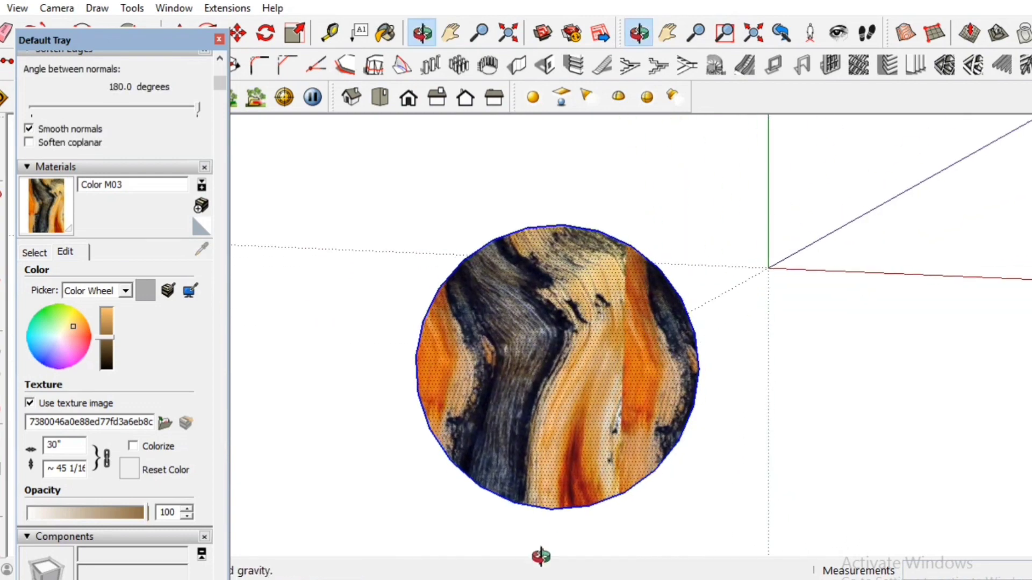
{"action": "scroll", "coordinate": [558, 439], "scroll_direction": "up", "scroll_amount": 1}
{"action": "key", "text": "m"}
{"action": "left_click", "coordinate": [619, 393]}
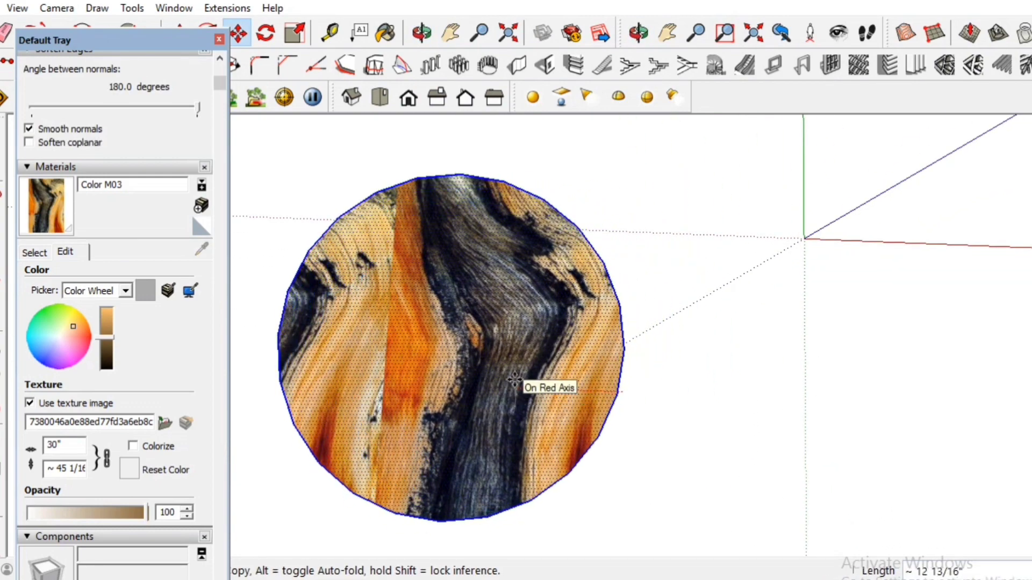
{"action": "left_click", "coordinate": [494, 379]}
Trace one edge of the grey grain band across the tabletop face with a Freehand line running to the rim
{"action": "middle_click_drag", "start_coordinate": [494, 378], "coordinate": [602, 237]}
{"action": "scroll", "coordinate": [564, 249], "scroll_direction": "down", "scroll_amount": 2}
{"action": "key", "text": "space"}
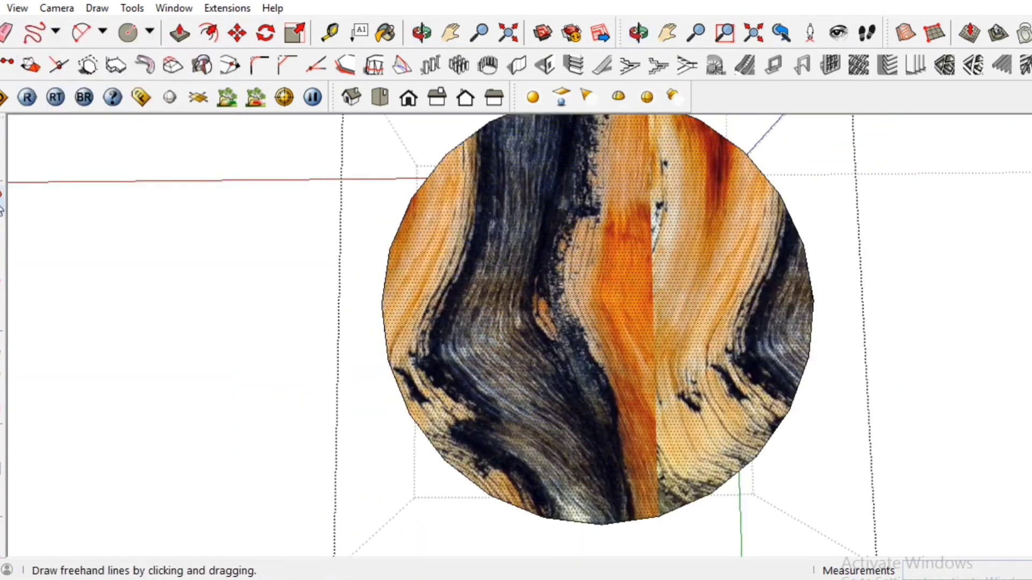
{"action": "left_click", "coordinate": [34, 32]}
{"action": "scroll", "coordinate": [480, 165], "scroll_direction": "down", "scroll_amount": 2}
{"action": "scroll", "coordinate": [480, 165], "scroll_direction": "up", "scroll_amount": 4}
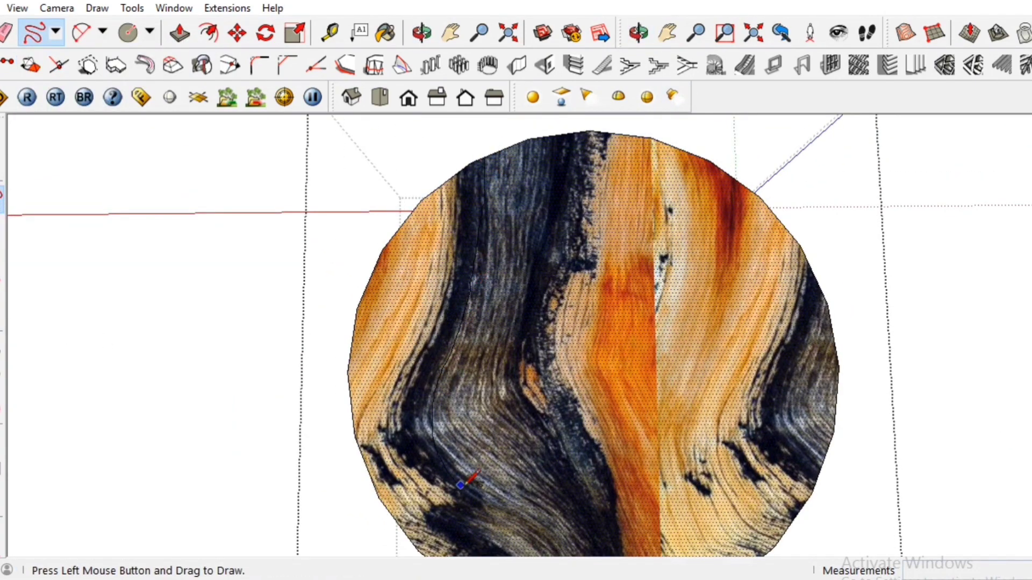
{"action": "middle_click_drag", "start_coordinate": [491, 548], "coordinate": [524, 506], "text": "shift"}
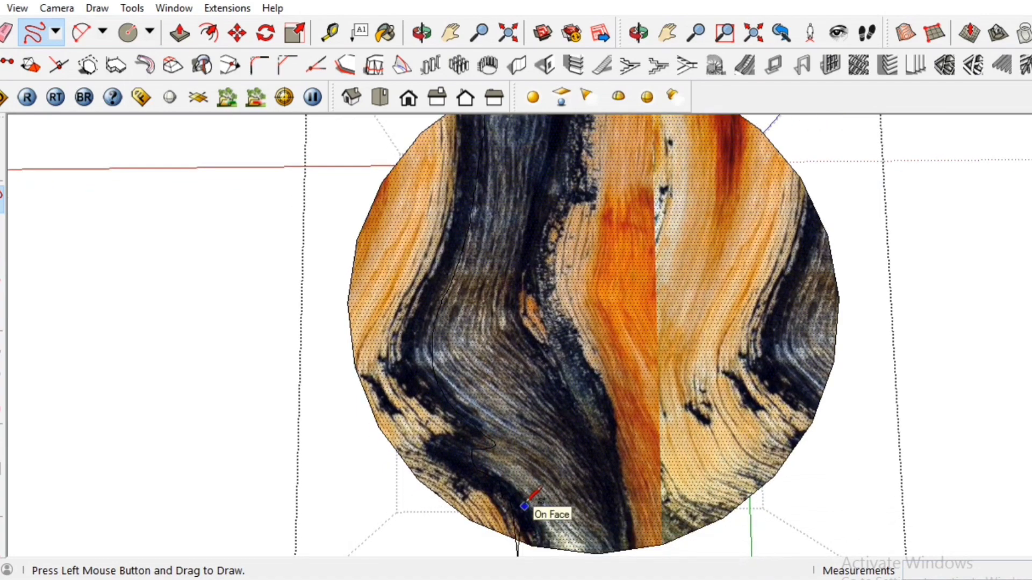
{"action": "scroll", "coordinate": [524, 506], "scroll_direction": "up", "scroll_amount": 6}
Erase the stray end of the freehand line near the rim and redraw it along the dark grain to the tabletop's edge
{"action": "key", "text": "e"}
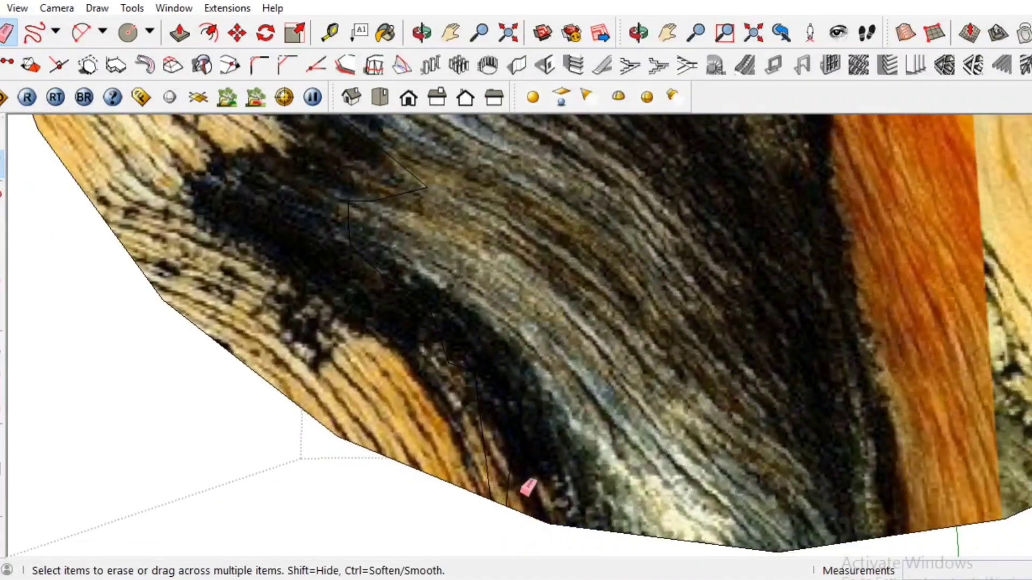
{"action": "left_click", "coordinate": [509, 481]}
{"action": "key", "text": "space"}
{"action": "left_click", "coordinate": [559, 391]}
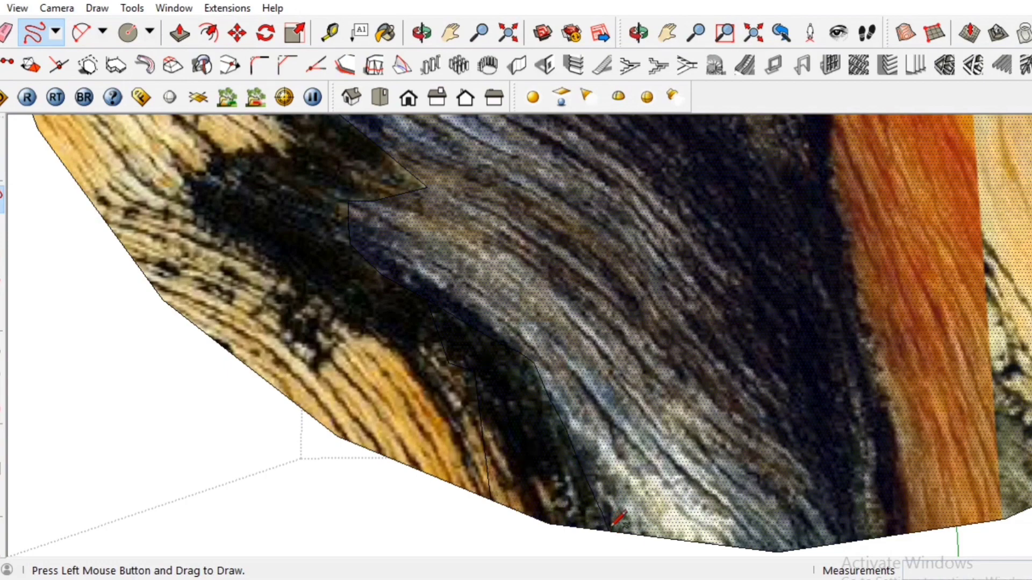
{"action": "key", "text": "space"}
{"action": "left_click", "coordinate": [421, 391]}
{"action": "scroll", "coordinate": [424, 389], "scroll_direction": "down", "scroll_amount": 4}
{"action": "left_click", "coordinate": [550, 400]}
{"action": "scroll", "coordinate": [576, 429], "scroll_direction": "up", "scroll_amount": 2}
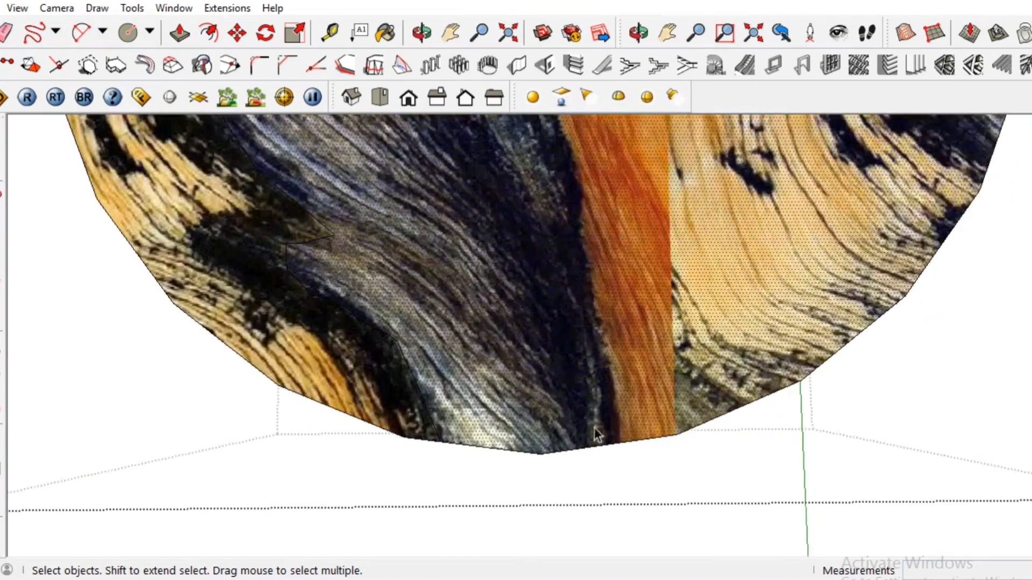
Trace the opposite edge of the grey grain band with a second Freehand line starting at the tabletop's far rim
{"action": "scroll", "coordinate": [557, 497], "scroll_direction": "down", "scroll_amount": 4}
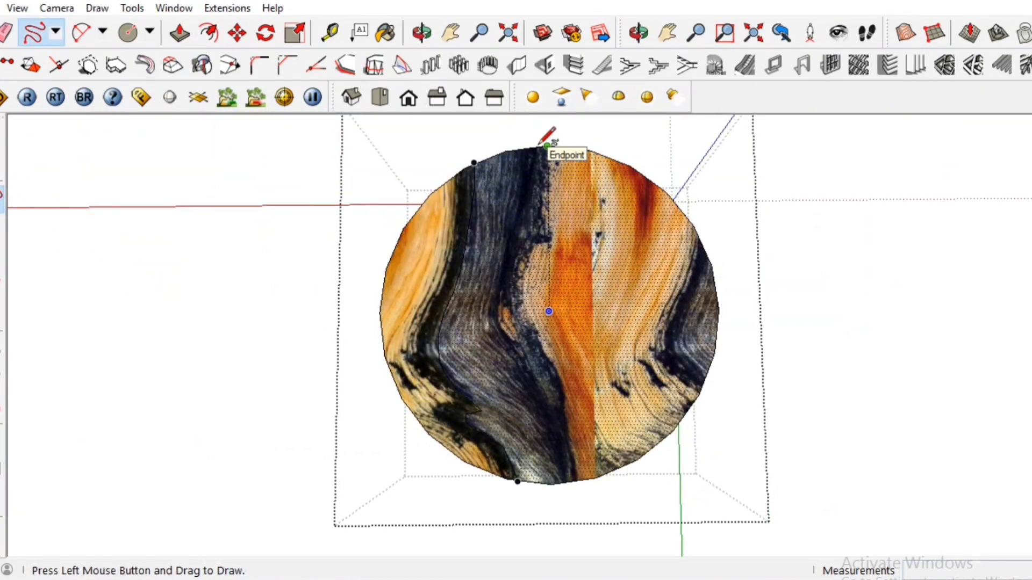
{"action": "scroll", "coordinate": [540, 143], "scroll_direction": "up", "scroll_amount": 3}
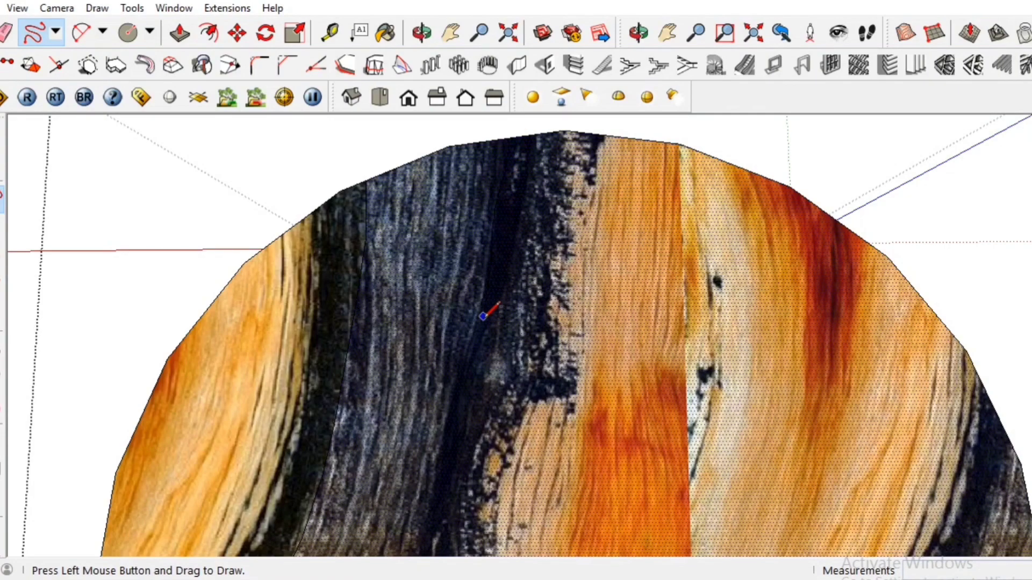
{"action": "scroll", "coordinate": [484, 226], "scroll_direction": "up", "scroll_amount": 5}
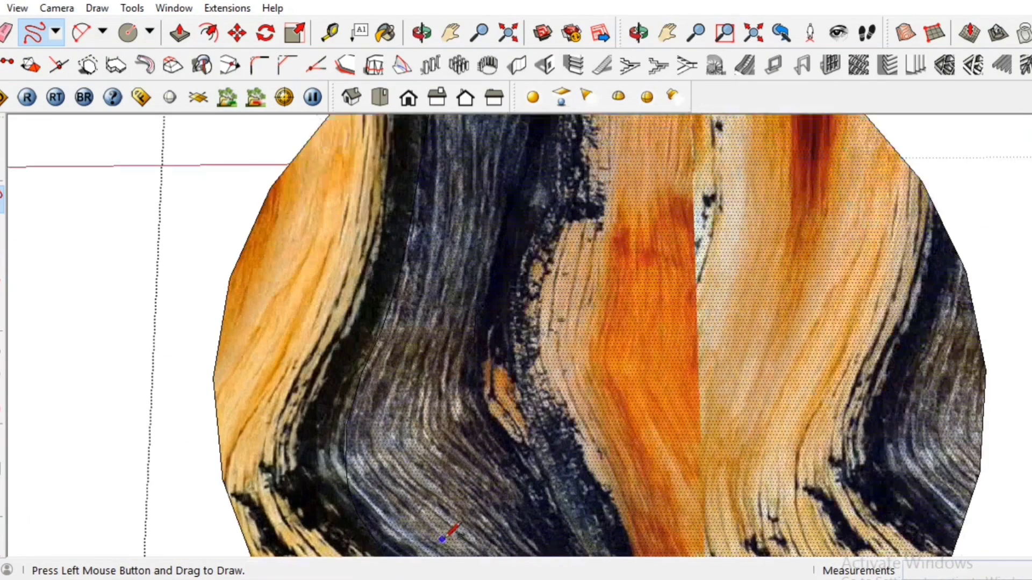
{"action": "scroll", "coordinate": [479, 277], "scroll_direction": "down", "scroll_amount": 1}
{"action": "scroll", "coordinate": [478, 276], "scroll_direction": "down", "scroll_amount": 2}
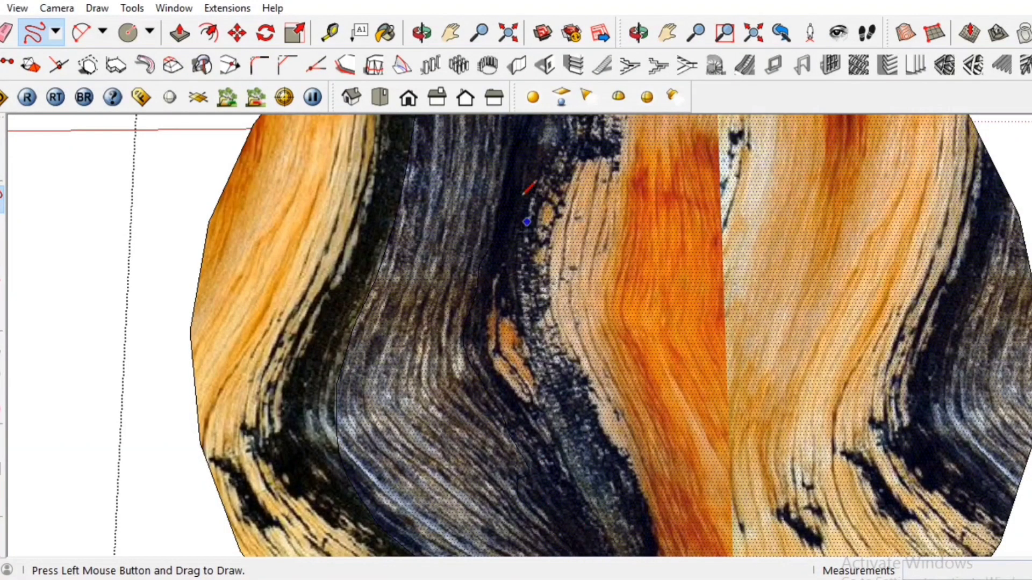
{"action": "scroll", "coordinate": [528, 189], "scroll_direction": "up", "scroll_amount": 4}
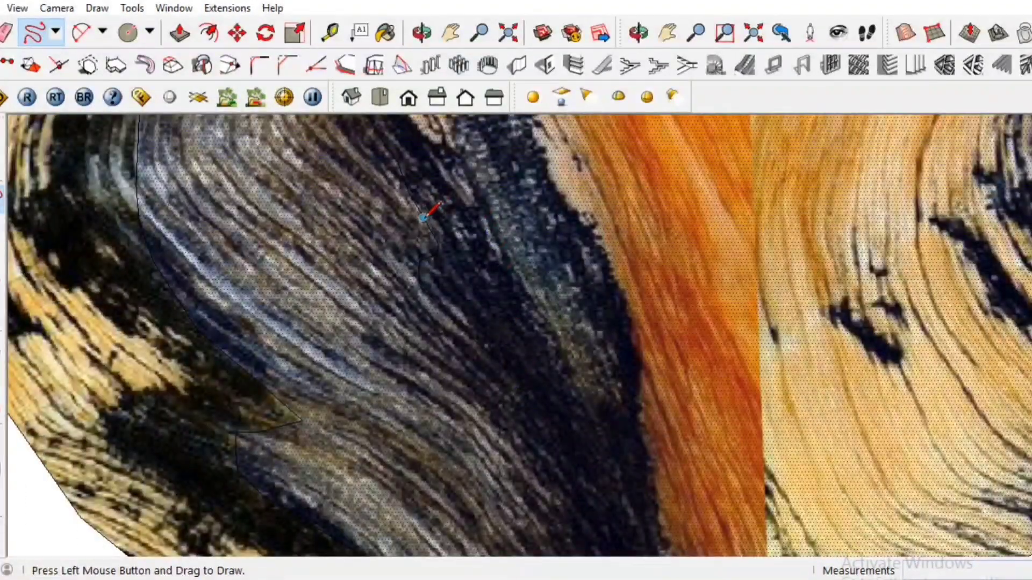
{"action": "scroll", "coordinate": [590, 521], "scroll_direction": "down", "scroll_amount": 5}
{"action": "scroll", "coordinate": [460, 207], "scroll_direction": "up", "scroll_amount": 5}
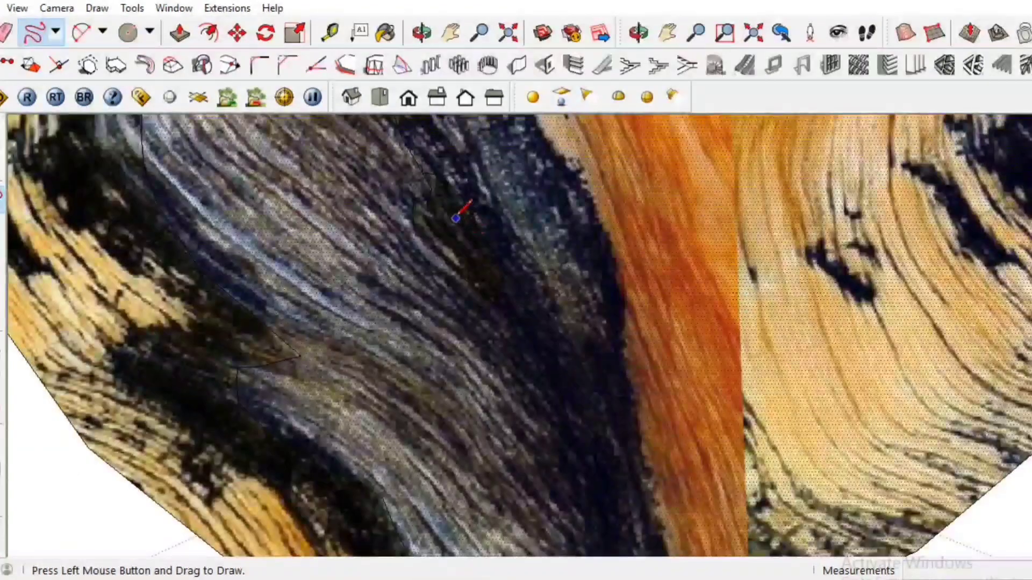
Erase the misdrawn portion of the second freehand line in the middle of the tabletop
{"action": "key", "text": "space"}
{"action": "scroll", "coordinate": [479, 231], "scroll_direction": "up", "scroll_amount": 3}
{"action": "scroll", "coordinate": [441, 289], "scroll_direction": "down", "scroll_amount": 2}
{"action": "key", "text": "e"}
{"action": "left_click", "coordinate": [417, 239]}
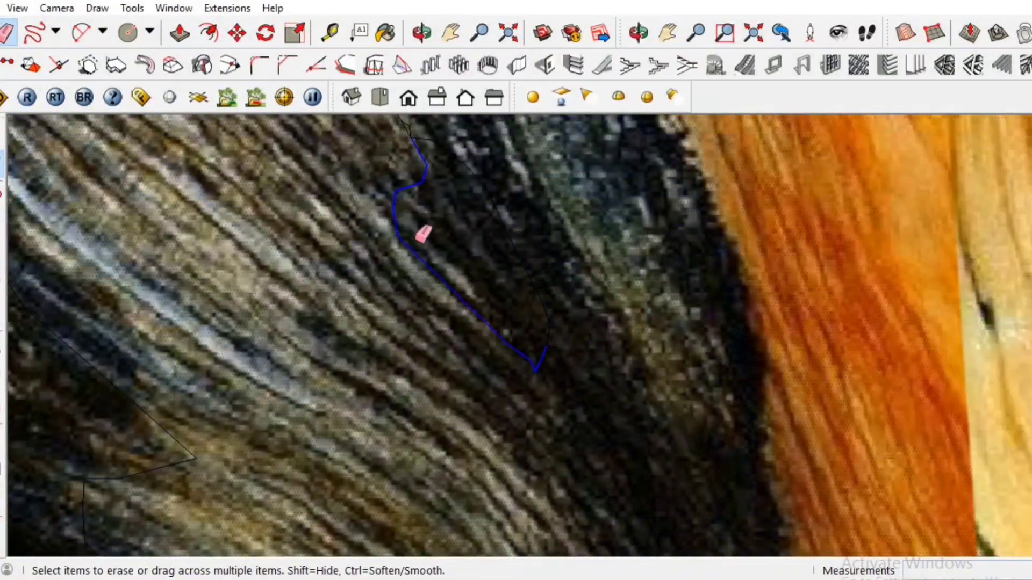
{"action": "scroll", "coordinate": [441, 347], "scroll_direction": "down", "scroll_amount": 5}
Continue the second freehand line from its remaining endpoint along the dark grain to the rim, closing off the grey band
{"action": "key", "text": "space"}
{"action": "scroll", "coordinate": [442, 351], "scroll_direction": "up", "scroll_amount": 2}
{"action": "scroll", "coordinate": [465, 311], "scroll_direction": "up", "scroll_amount": 2}
{"action": "scroll", "coordinate": [465, 311], "scroll_direction": "down", "scroll_amount": 4}
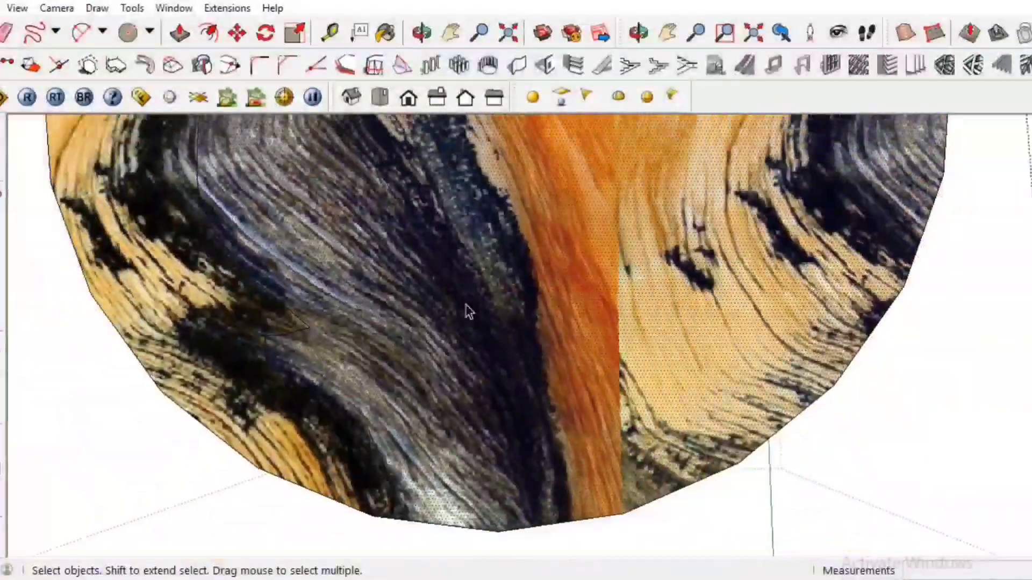
{"action": "scroll", "coordinate": [500, 335], "scroll_direction": "up", "scroll_amount": 2}
{"action": "key", "text": "l"}
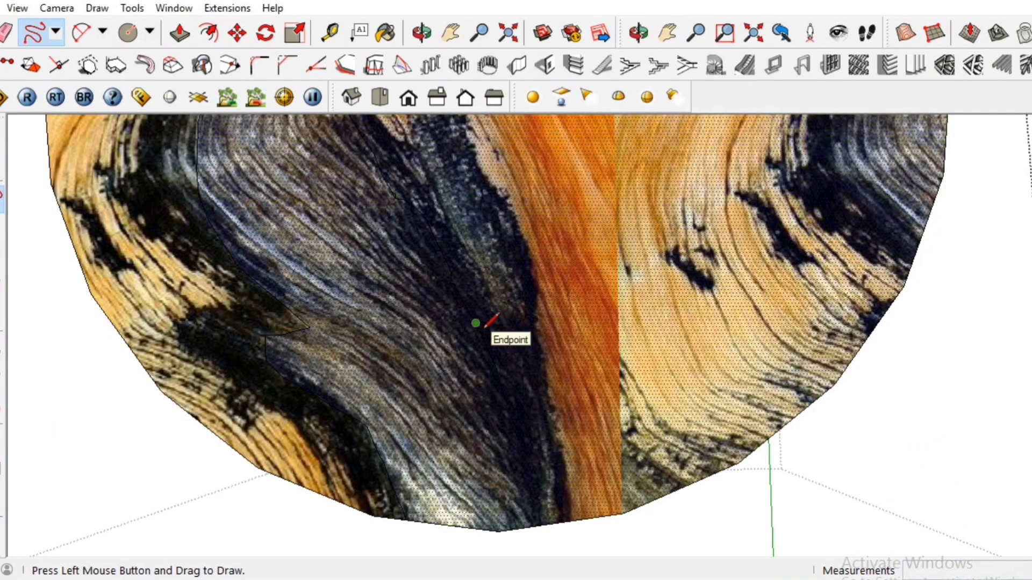
{"action": "key", "text": "space"}
Push the grey band between the two freehand lines down 1 1/2" to form a river-shaped recess
{"action": "scroll", "coordinate": [465, 308], "scroll_direction": "up", "scroll_amount": 4}
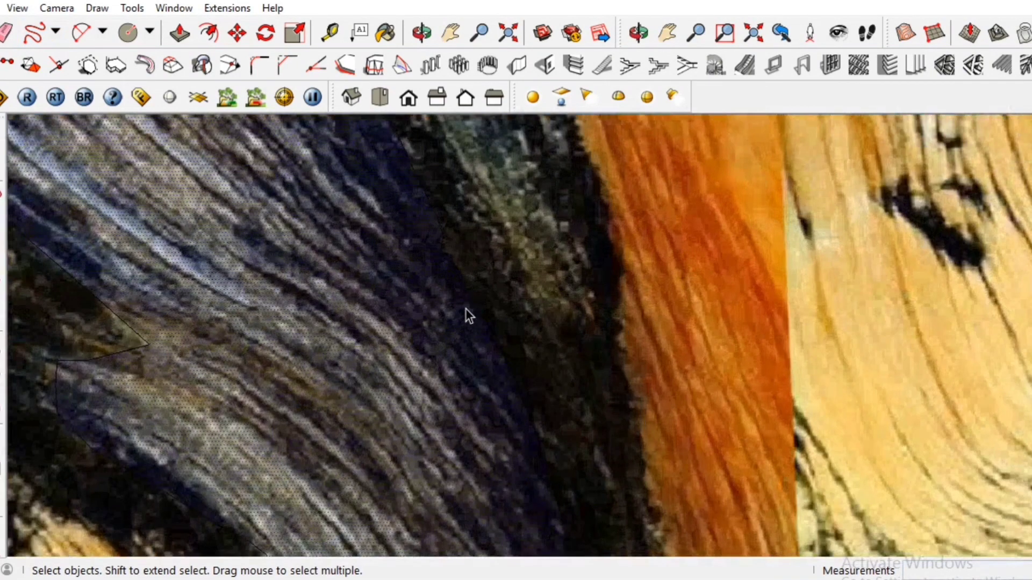
{"action": "mouse_move", "coordinate": [465, 308]}
{"action": "middle_mouse_down"}
{"action": "mouse_move", "coordinate": [737, 320]}
{"action": "mouse_move", "coordinate": [497, 251]}
{"action": "mouse_move", "coordinate": [513, 279]}
{"action": "middle_mouse_up"}
{"action": "scroll", "coordinate": [527, 262], "scroll_direction": "down", "scroll_amount": 7}
{"action": "scroll", "coordinate": [518, 301], "scroll_direction": "up", "scroll_amount": 2}
{"action": "key", "text": "p"}
{"action": "left_click", "coordinate": [524, 366]}
{"action": "left_click", "coordinate": [520, 407]}
{"action": "scroll", "coordinate": [519, 387], "scroll_direction": "up", "scroll_amount": 4}
{"action": "mouse_move", "coordinate": [519, 386]}
{"action": "middle_mouse_down"}
{"action": "mouse_move", "coordinate": [815, 357]}
{"action": "mouse_move", "coordinate": [484, 382]}
{"action": "mouse_move", "coordinate": [529, 390]}
{"action": "middle_mouse_up"}
{"action": "scroll", "coordinate": [483, 382], "scroll_direction": "down", "scroll_amount": 7}
{"action": "scroll", "coordinate": [528, 388], "scroll_direction": "up", "scroll_amount": 2}
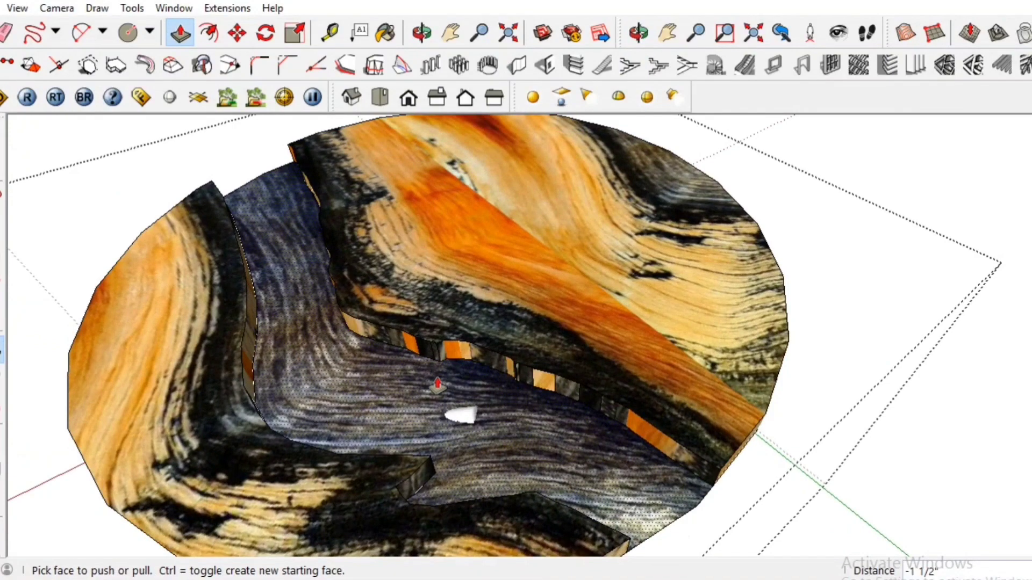
Paint the floor of the river recess with Translucent Glass Tinted from the Glass and Mirrors materials
{"action": "key", "text": "b"}
{"action": "left_click", "coordinate": [34, 252]}
{"action": "left_click", "coordinate": [145, 278]}
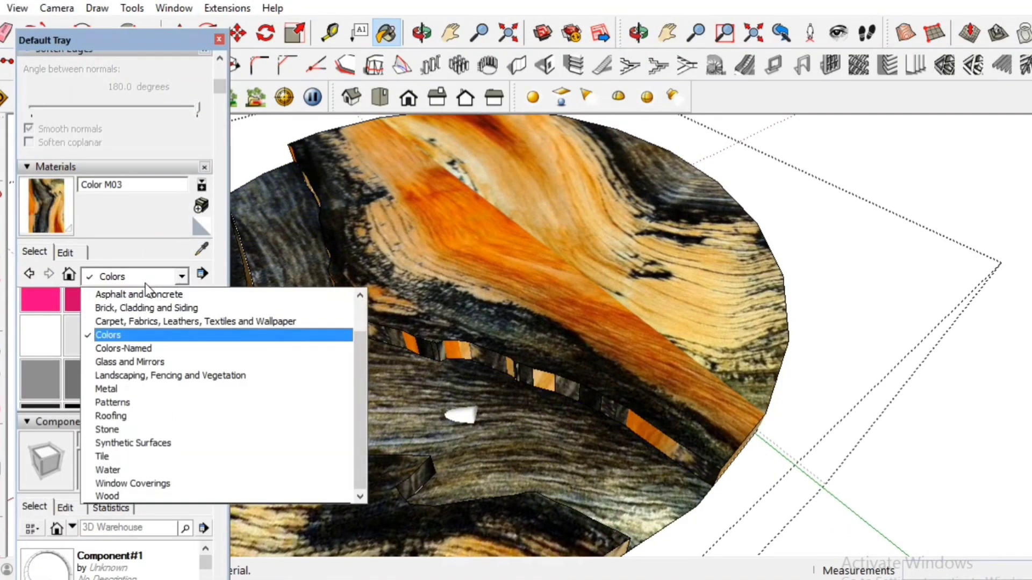
{"action": "left_click", "coordinate": [157, 359]}
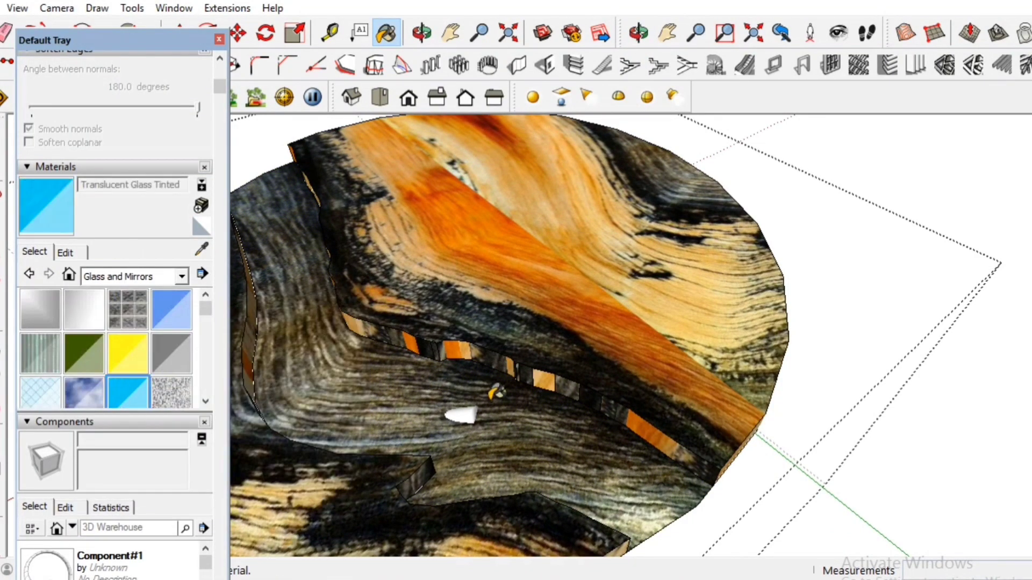
{"action": "left_click", "coordinate": [495, 393]}
{"action": "scroll", "coordinate": [537, 408], "scroll_direction": "down", "scroll_amount": 5}
Pull the glass floor up 1 1/2" as a new volume, level with the wooden tabletop surface
{"action": "key", "text": "p"}
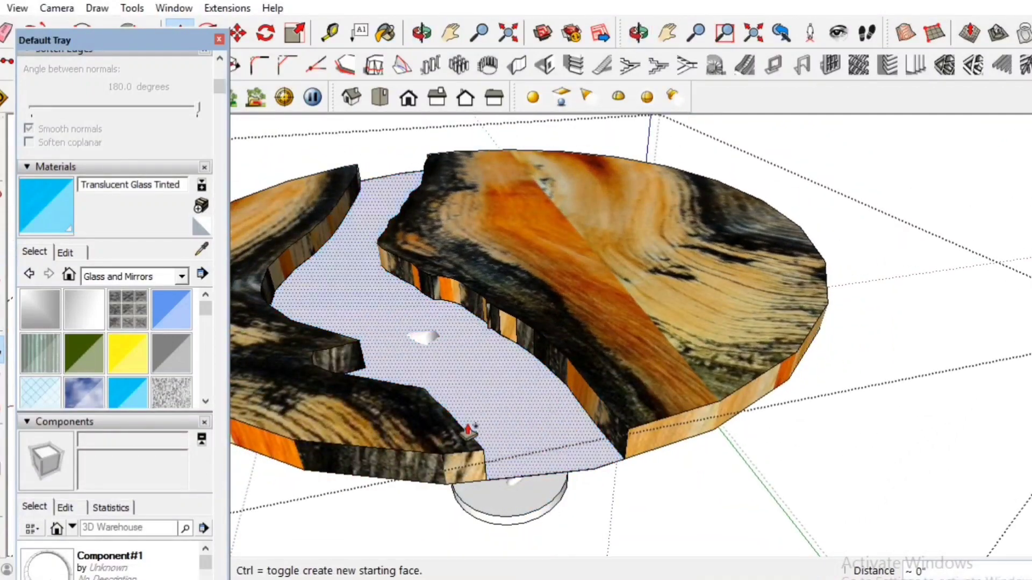
{"action": "scroll", "coordinate": [469, 429], "scroll_direction": "down", "scroll_amount": 4}
{"action": "middle_click_drag", "start_coordinate": [472, 416], "coordinate": [516, 346]}
{"action": "scroll", "coordinate": [519, 345], "scroll_direction": "up", "scroll_amount": 5}
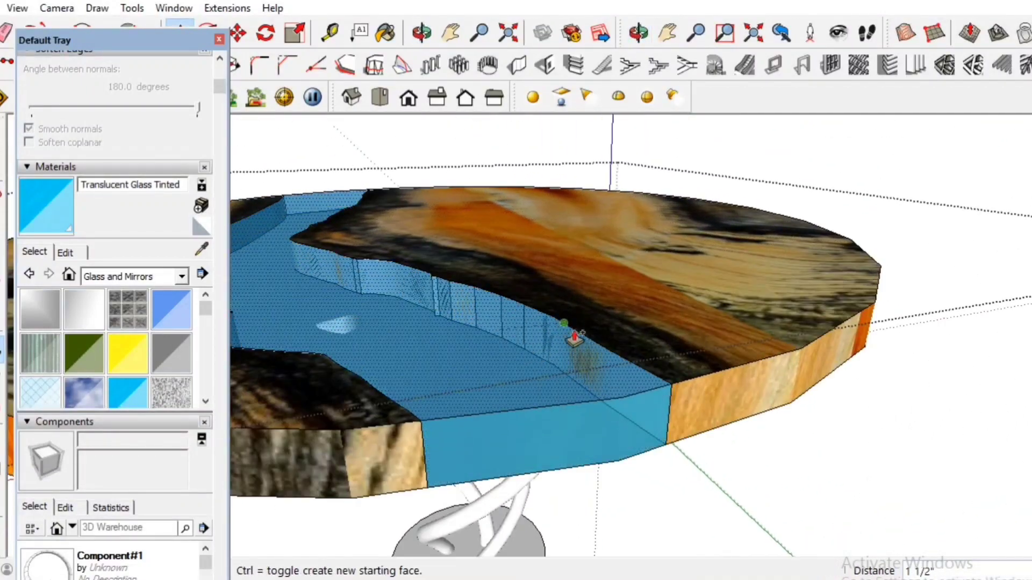
{"action": "scroll", "coordinate": [608, 342], "scroll_direction": "up", "scroll_amount": 3}
{"action": "left_click", "coordinate": [638, 353]}
Trace the dark grain boundary near the tabletop's opposite rim with a Freehand line and select the separated grey patch
{"action": "middle_click_drag", "start_coordinate": [638, 352], "coordinate": [631, 169]}
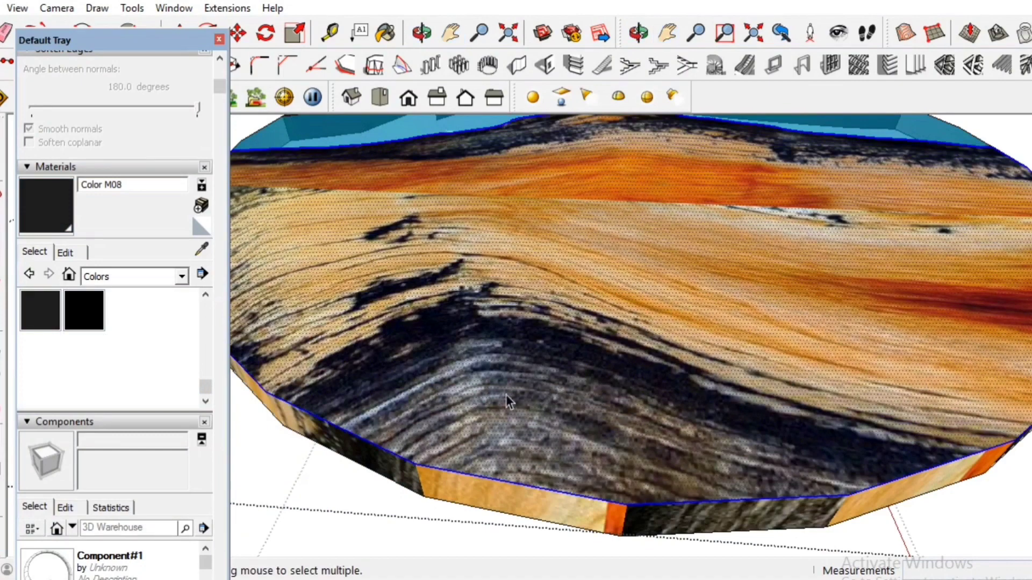
{"action": "scroll", "coordinate": [505, 395], "scroll_direction": "up", "scroll_amount": 5}
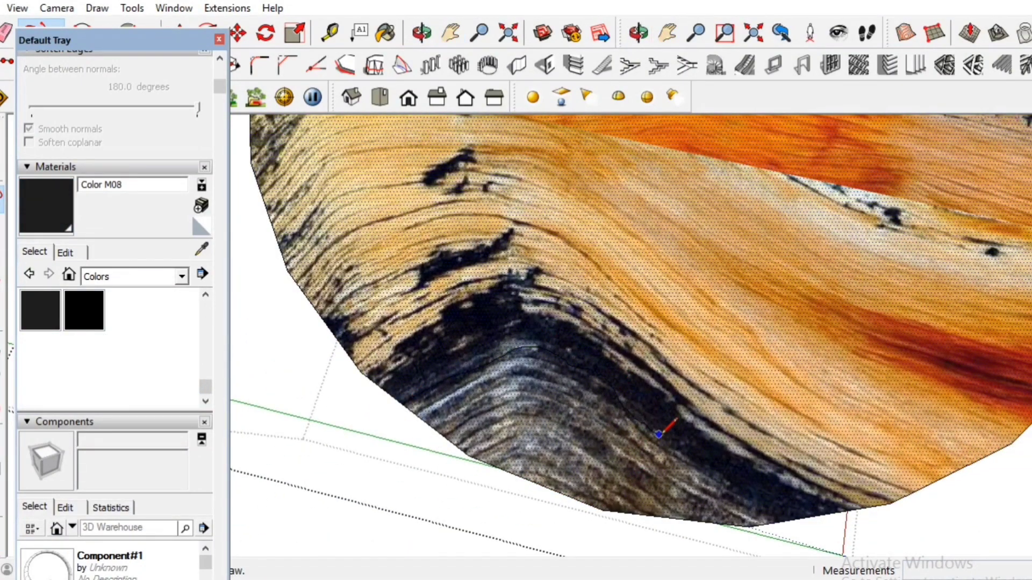
{"action": "key", "text": "space"}
{"action": "left_click", "coordinate": [637, 486]}
{"action": "scroll", "coordinate": [637, 486], "scroll_direction": "down", "scroll_amount": 3}
{"action": "middle_click_drag", "start_coordinate": [636, 486], "coordinate": [535, 336]}
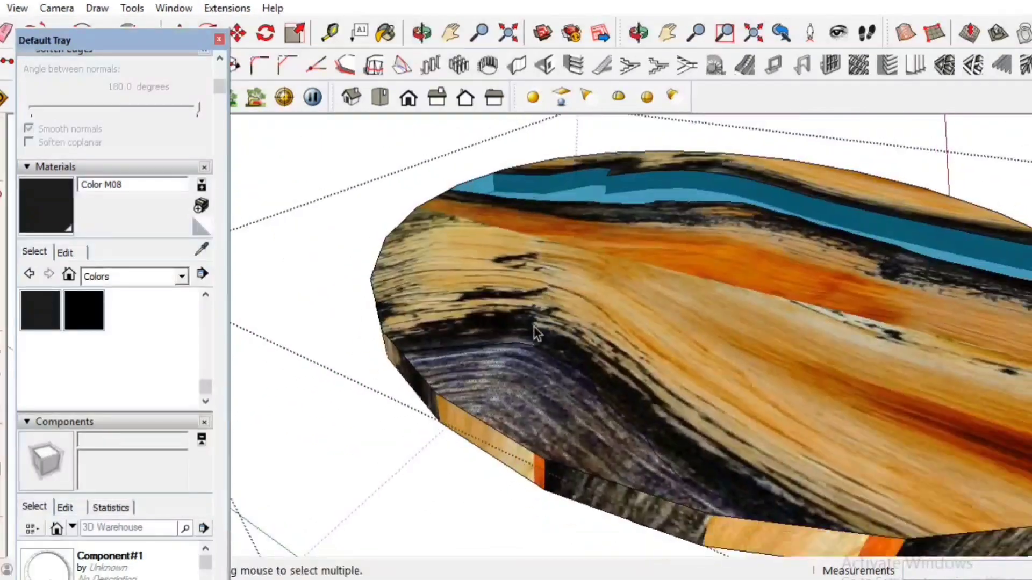
Push the traced rim patch down through the tabletop's thickness and paint its floor with Translucent Glass Tinted
{"action": "middle_click_drag", "start_coordinate": [597, 489], "coordinate": [574, 428]}
{"action": "scroll", "coordinate": [574, 387], "scroll_direction": "up", "scroll_amount": 1}
{"action": "key", "text": "p"}
{"action": "left_click", "coordinate": [624, 349]}
{"action": "left_click", "coordinate": [622, 398]}
{"action": "scroll", "coordinate": [622, 398], "scroll_direction": "up", "scroll_amount": 3}
{"action": "middle_click_drag", "start_coordinate": [622, 399], "coordinate": [618, 344]}
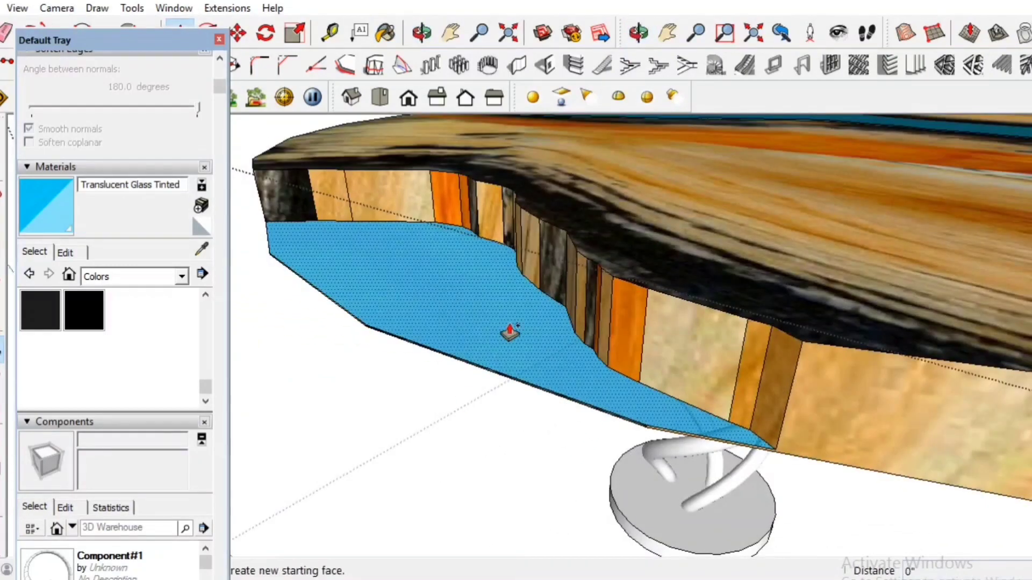
Pull the rim patch's glass floor up about 1 7/16" to fill the recess
{"action": "mouse_move", "coordinate": [722, 307]}
{"action": "middle_mouse_down"}
{"action": "mouse_move", "coordinate": [592, 364]}
{"action": "mouse_move", "coordinate": [530, 367]}
{"action": "middle_mouse_up"}
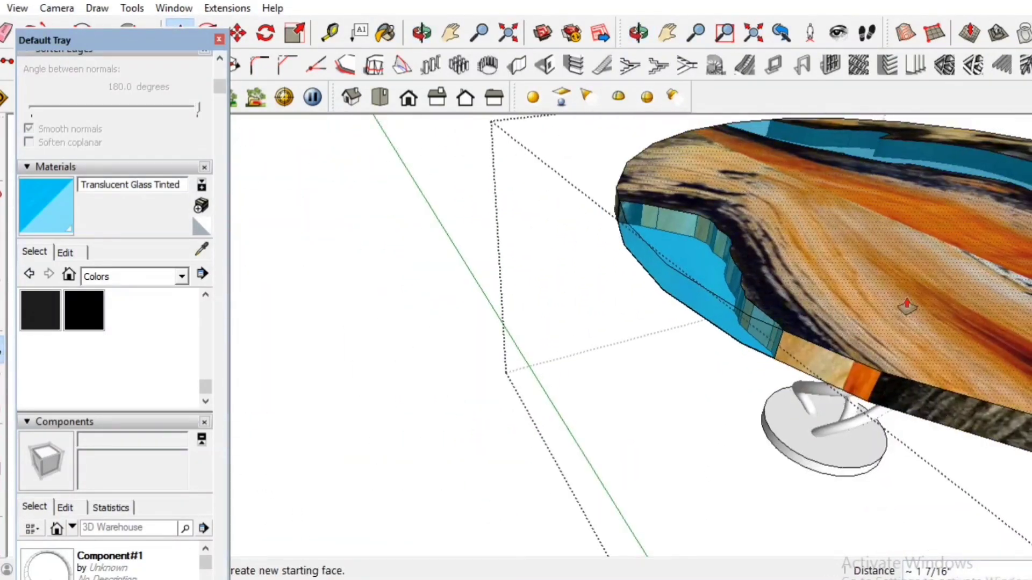
{"action": "middle_click_drag", "start_coordinate": [662, 241], "coordinate": [502, 315]}
{"action": "scroll", "coordinate": [501, 315], "scroll_direction": "down", "scroll_amount": 3}
Leave the tabletop group, select the whole table and close the tray
{"action": "key", "text": "space"}
{"action": "left_click", "coordinate": [691, 337]}
{"action": "scroll", "coordinate": [691, 337], "scroll_direction": "up", "scroll_amount": 2}
{"action": "middle_click_drag", "start_coordinate": [691, 337], "coordinate": [628, 265]}
{"action": "scroll", "coordinate": [576, 323], "scroll_direction": "up", "scroll_amount": 2}
{"action": "scroll", "coordinate": [614, 298], "scroll_direction": "down", "scroll_amount": 3}
{"action": "scroll", "coordinate": [556, 290], "scroll_direction": "up", "scroll_amount": 1}
{"action": "left_click", "coordinate": [219, 40]}
{"action": "scroll", "coordinate": [560, 319], "scroll_direction": "up", "scroll_amount": 1}
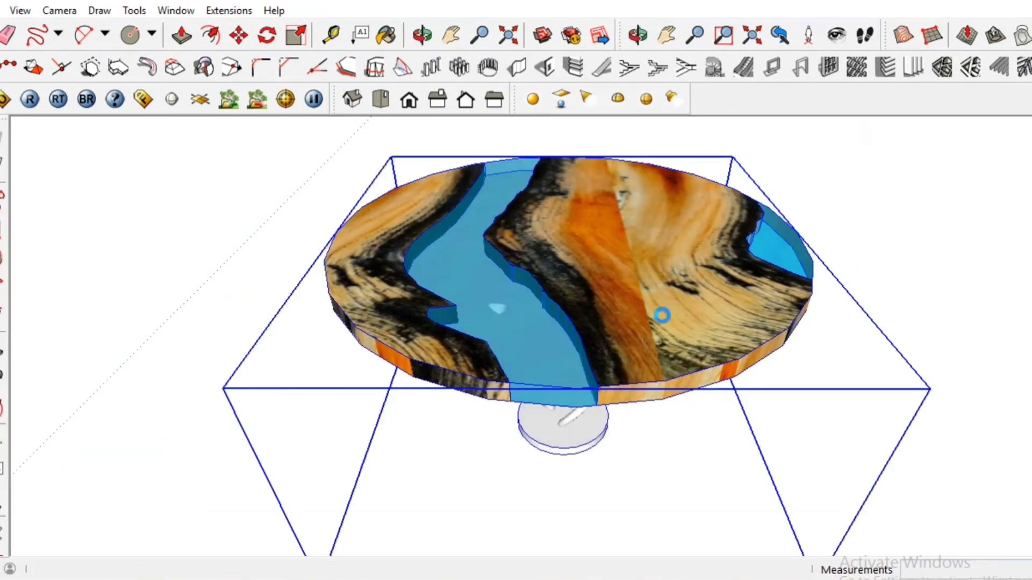
Replace the Translucent Glass Tinted texture with the blue ocean-wave image from the desktop folder, at a texture width of 20"
{"action": "key", "text": "b"}
{"action": "left_click", "coordinate": [67, 253]}
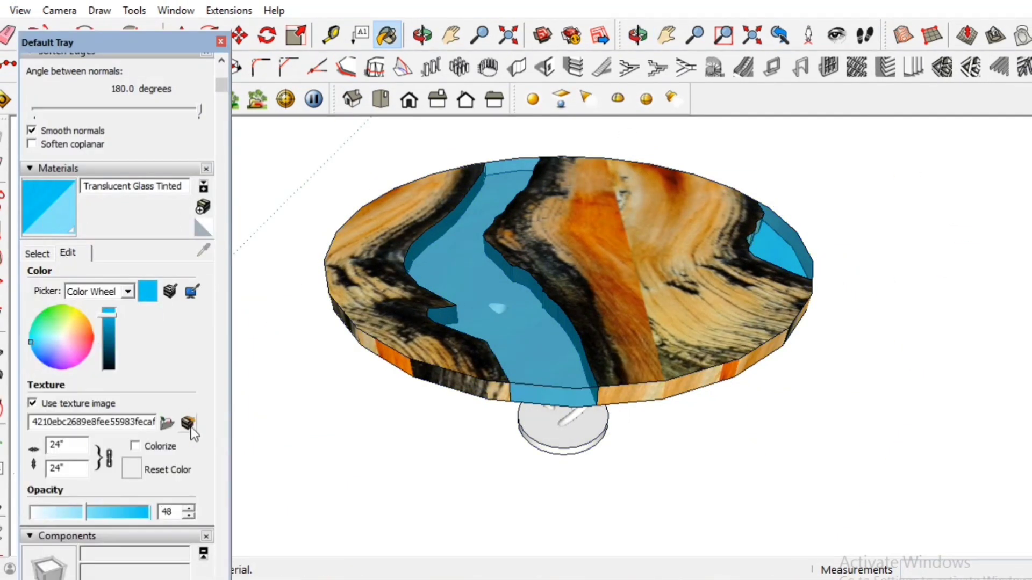
{"action": "left_click", "coordinate": [186, 421]}
{"action": "scroll", "coordinate": [48, 306], "scroll_direction": "down", "scroll_amount": 3}
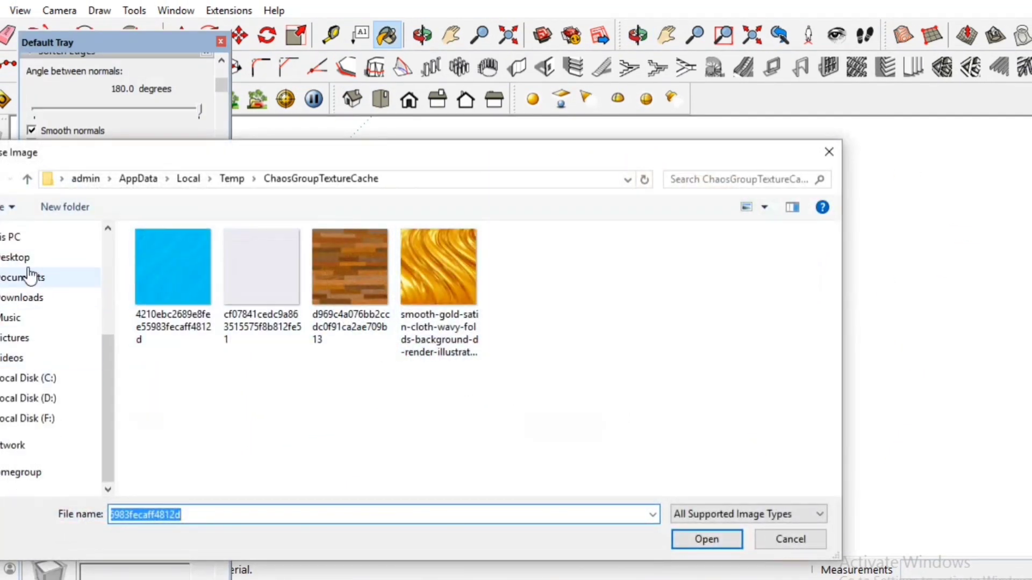
{"action": "left_click", "coordinate": [28, 259]}
{"action": "double_click", "coordinate": [667, 371]}
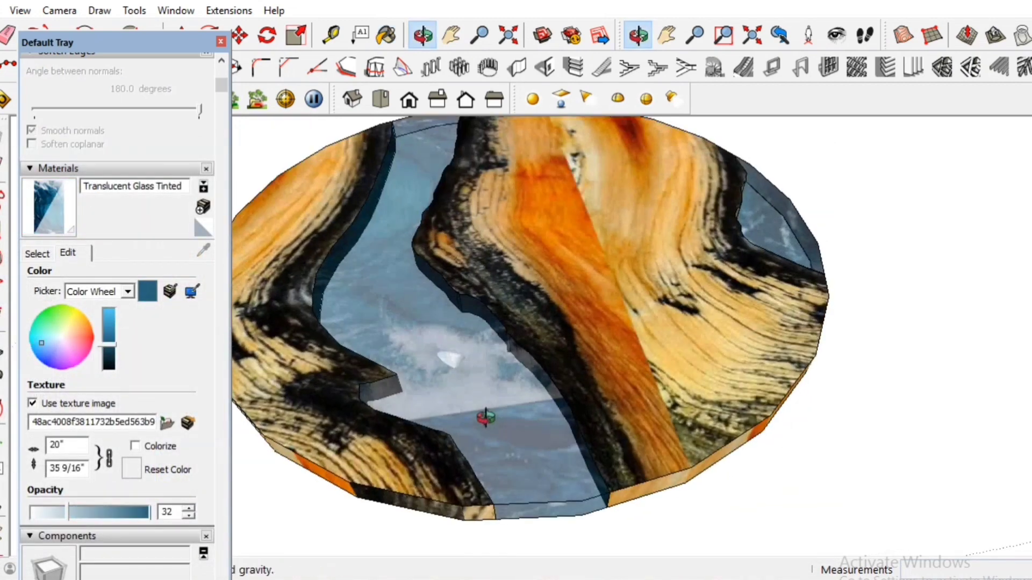
Set the wave-textured glass material's opacity to 84 and brighten its colour
{"action": "scroll", "coordinate": [485, 417], "scroll_direction": "down", "scroll_amount": 3}
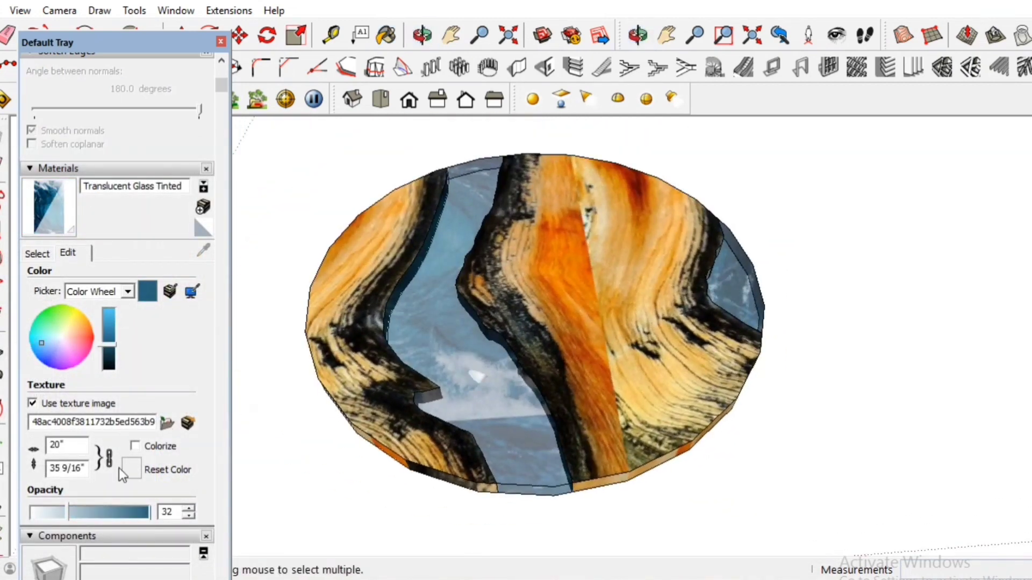
{"action": "left_click", "coordinate": [136, 512]}
{"action": "middle_click_drag", "start_coordinate": [783, 340], "coordinate": [560, 355]}
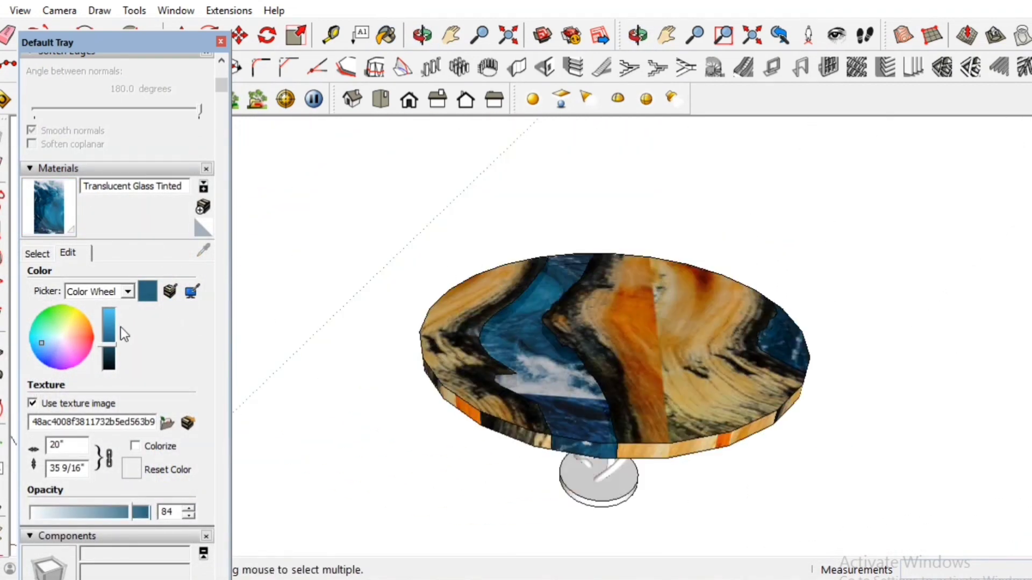
{"action": "left_click", "coordinate": [108, 331]}
{"action": "middle_click_drag", "start_coordinate": [847, 475], "coordinate": [845, 475]}
{"action": "middle_click_drag", "start_coordinate": [845, 474], "coordinate": [806, 430]}
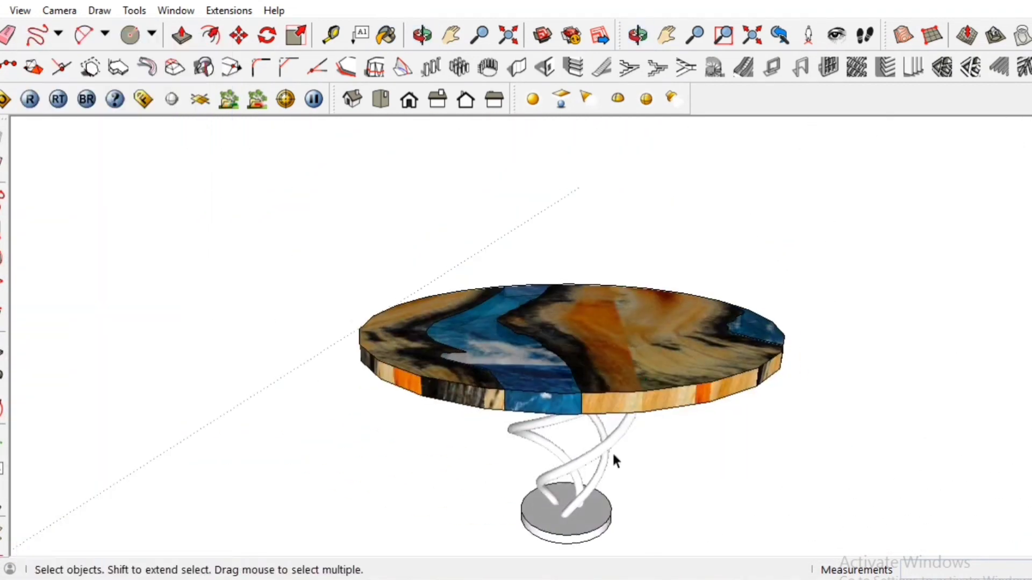
Open the nested pedestal groups, select the spiral pipes and paint them with Color E02
{"action": "double_click", "coordinate": [595, 450]}
{"action": "double_click", "coordinate": [600, 443]}
{"action": "triple_click", "coordinate": [607, 442]}
{"action": "key", "text": "b"}
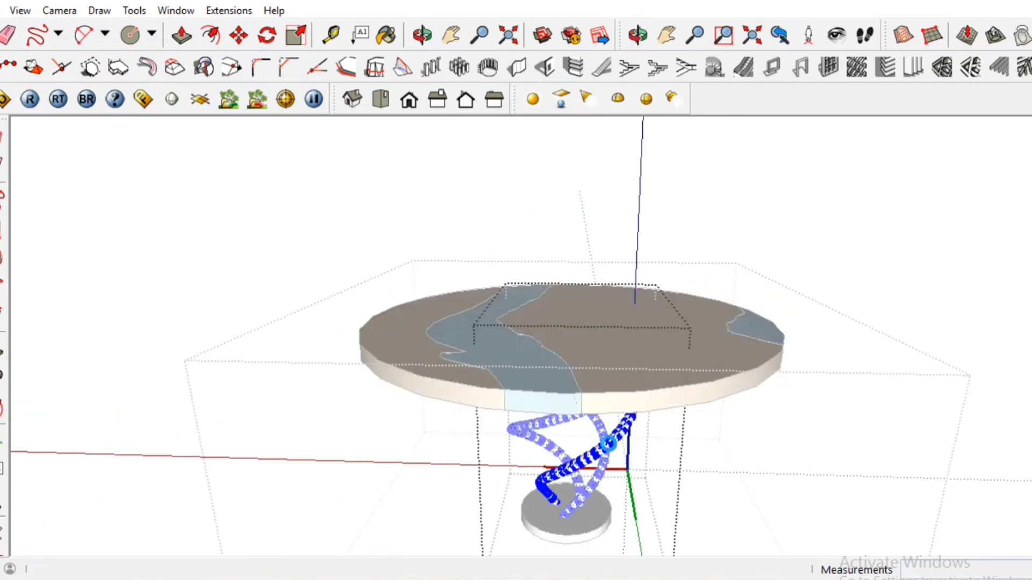
{"action": "left_click", "coordinate": [37, 253]}
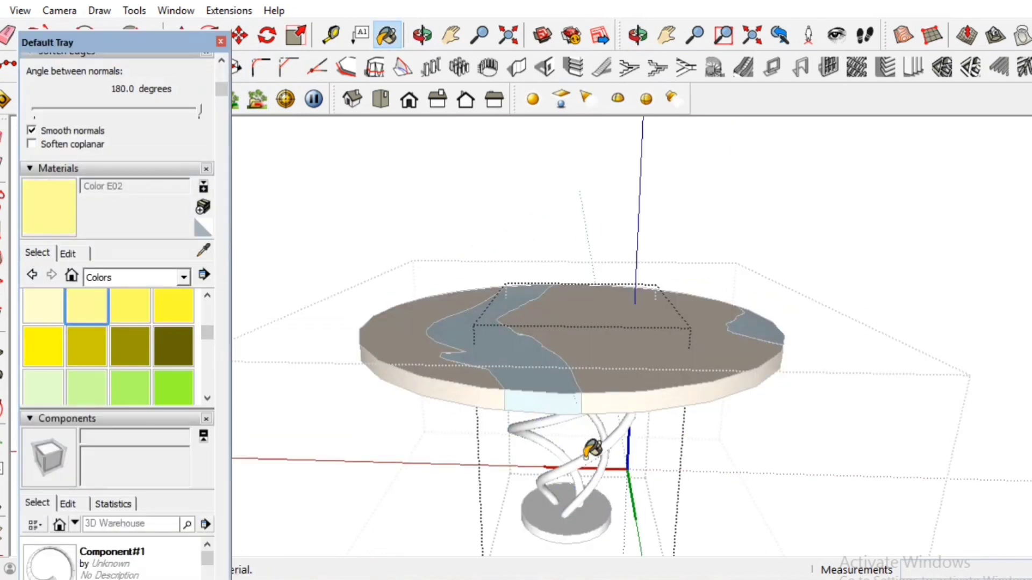
Give the pipes' Color E02 material the smooth-gold-satin-cloth-wavy texture image at 200" width and shift its colour to bright yellow gold
{"action": "left_click", "coordinate": [68, 254]}
{"action": "left_click", "coordinate": [167, 423]}
{"action": "double_click", "coordinate": [583, 411]}
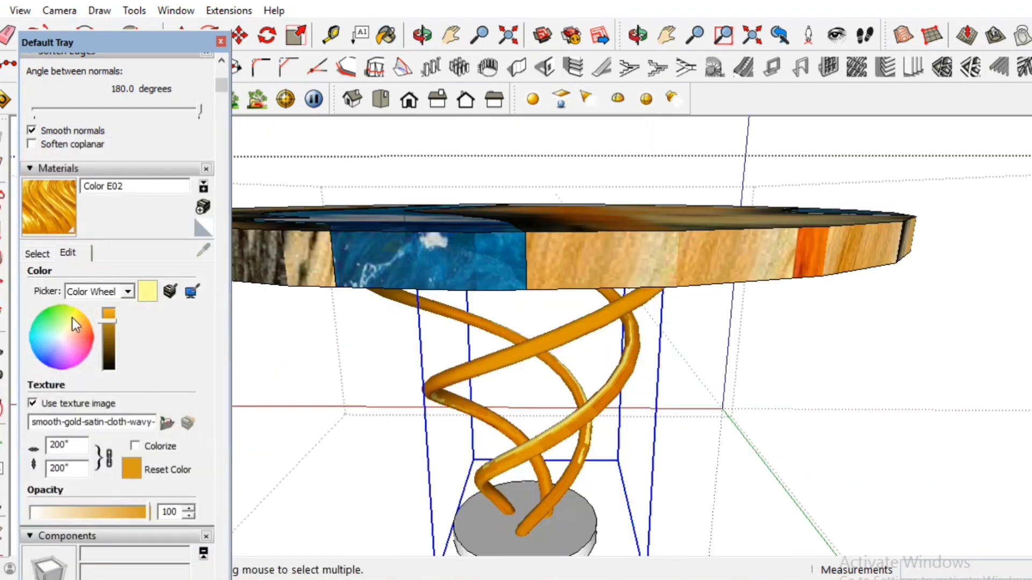
{"action": "left_click", "coordinate": [72, 317]}
{"action": "left_click_drag", "start_coordinate": [78, 315], "coordinate": [108, 318]}
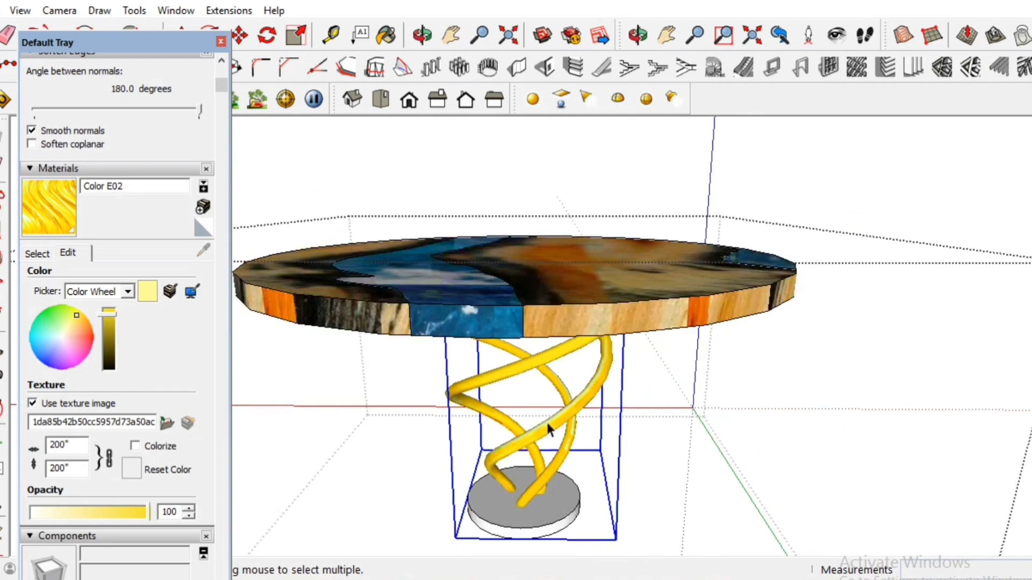
Select the pedestal's disc base with its side faces and paint it with the near-black Color M08
{"action": "middle_click_drag", "start_coordinate": [548, 428], "coordinate": [564, 508]}
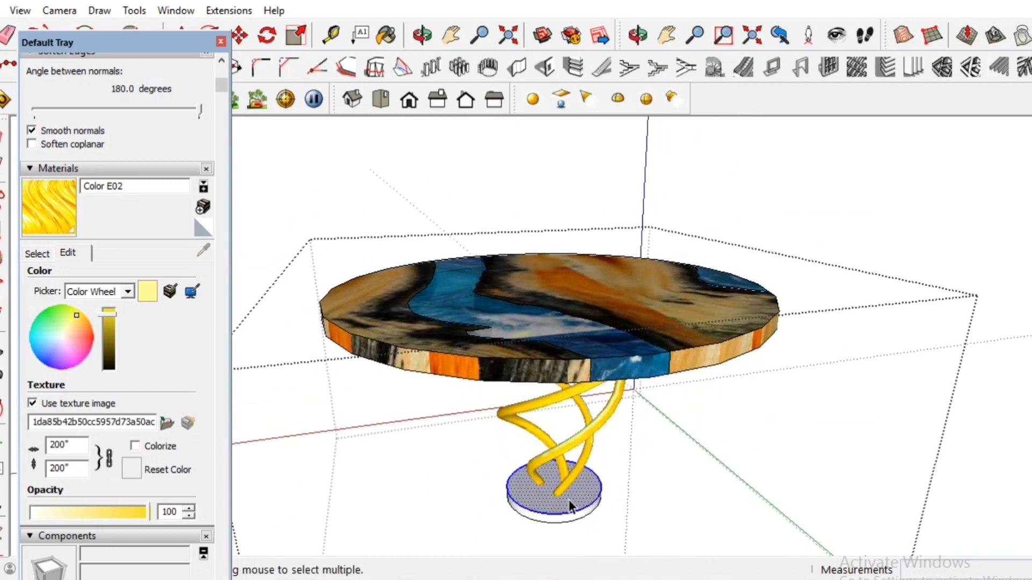
{"action": "left_click", "coordinate": [37, 253]}
{"action": "left_click_drag", "start_coordinate": [207, 317], "coordinate": [203, 380]}
{"action": "left_click", "coordinate": [46, 338]}
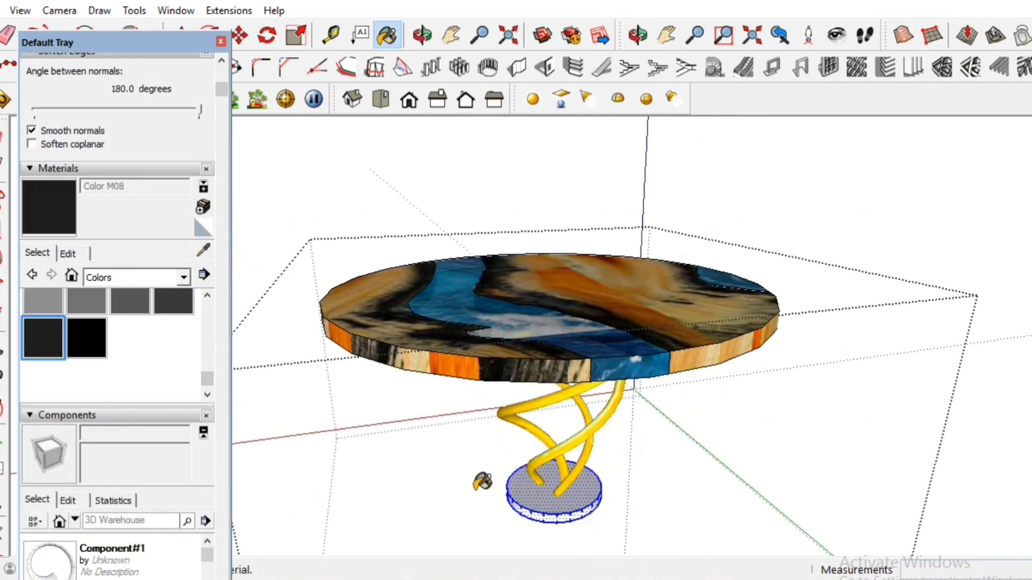
{"action": "left_click", "coordinate": [543, 502]}
{"action": "key", "text": "space"}
Place the designer's ID label as filled, extruded 3D text beside the tabletop, in Arial Black Bold, 1 13/16" high with 0" extrusion
{"action": "scroll", "coordinate": [543, 502], "scroll_direction": "down", "scroll_amount": 2}
{"action": "middle_click_drag", "start_coordinate": [543, 508], "coordinate": [683, 454]}
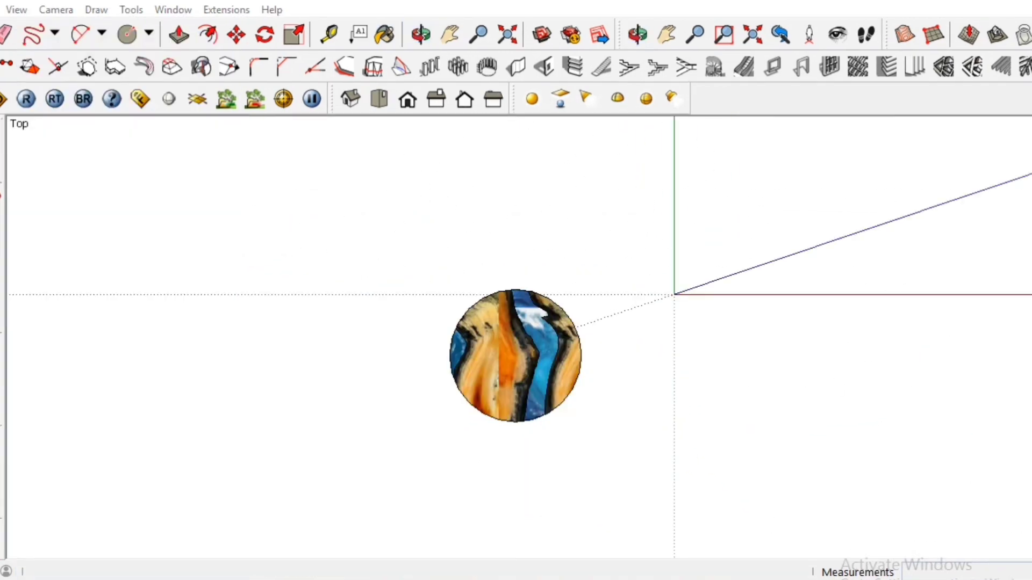
{"action": "key", "text": "BackSpace"}
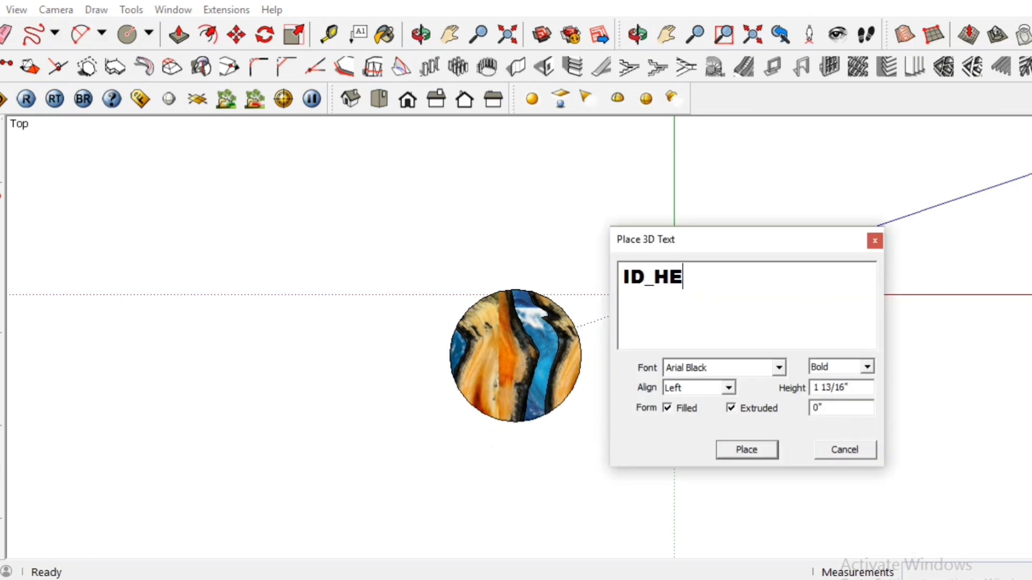
{"action": "left_click", "coordinate": [745, 451]}
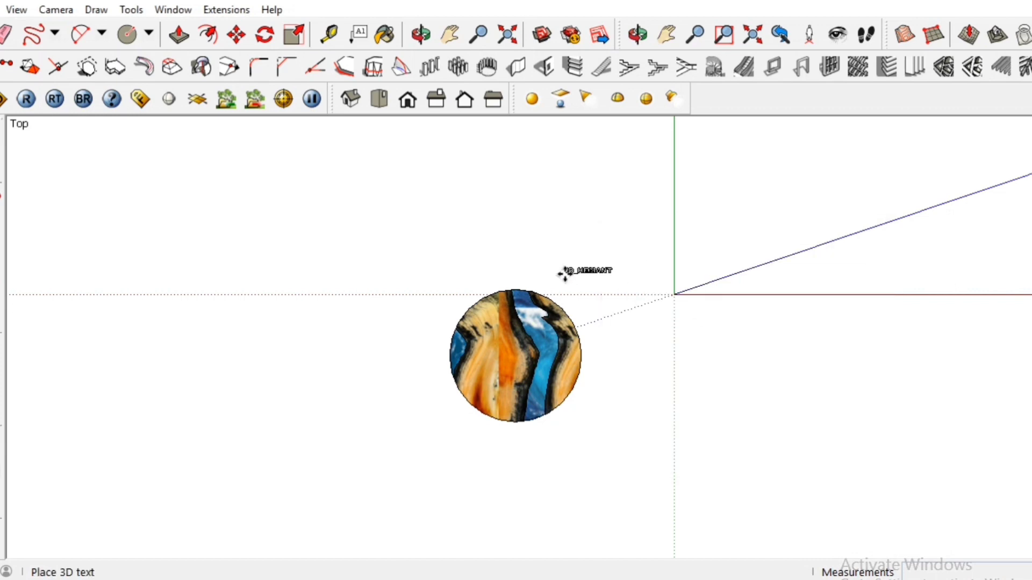
{"action": "left_click", "coordinate": [555, 282]}
{"action": "scroll", "coordinate": [597, 276], "scroll_direction": "up", "scroll_amount": 6}
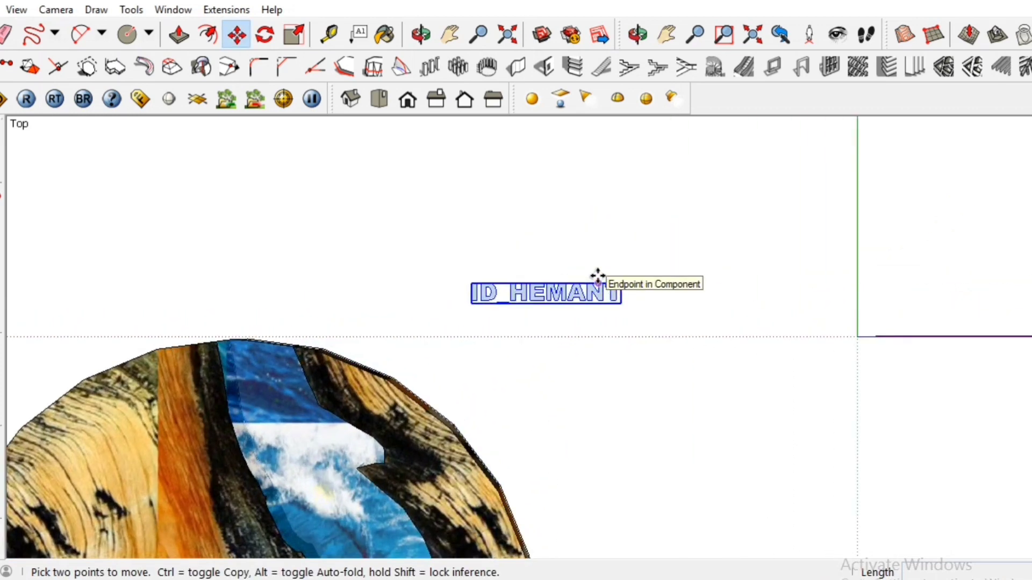
{"action": "scroll", "coordinate": [598, 277], "scroll_direction": "up", "scroll_amount": 5}
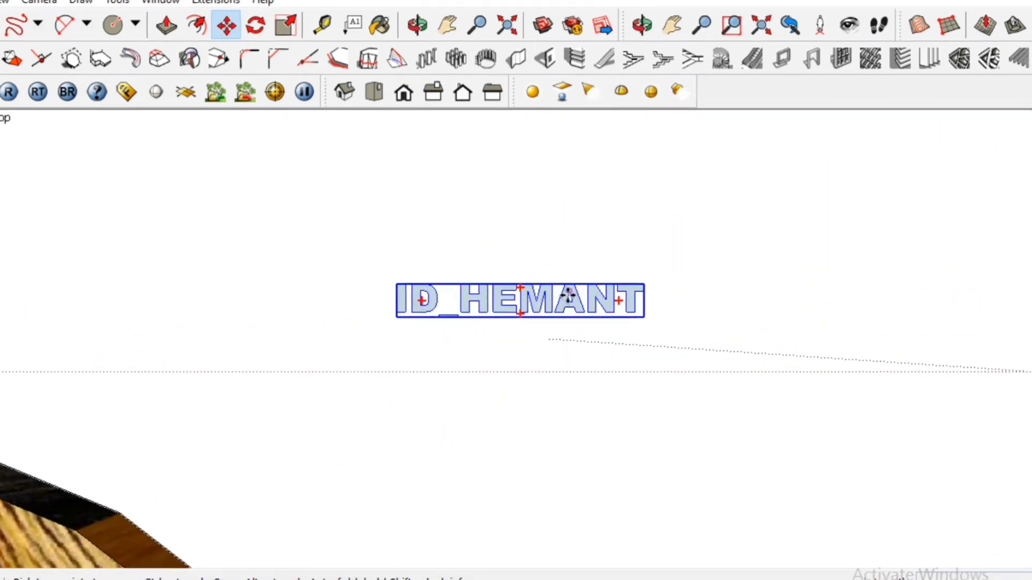